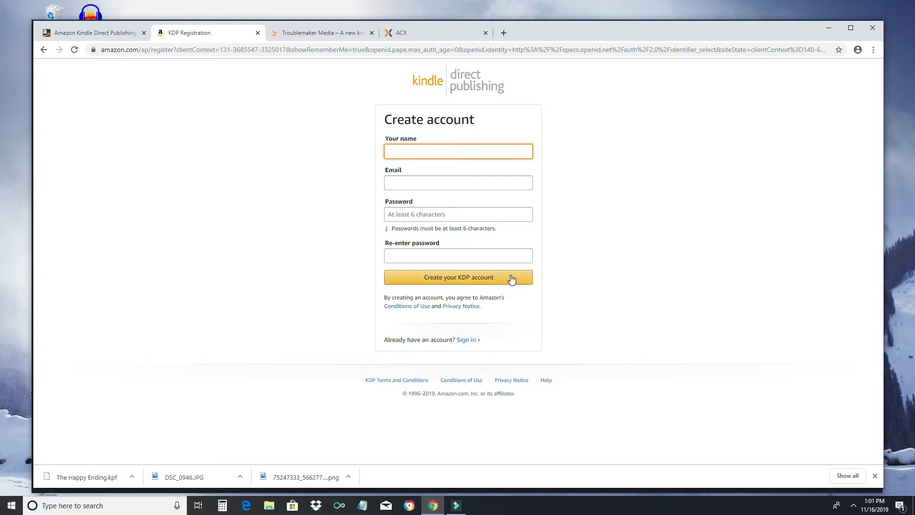
# Step: Start a new Kindle eBook from the KDP bookshelf, signing back in with the saved account
pyautogui.click(96, 31)
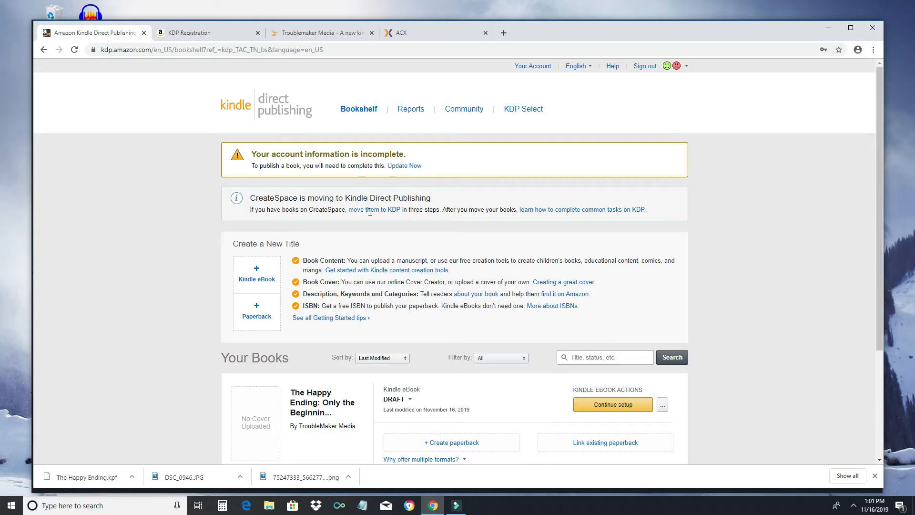
pyautogui.click(255, 281)
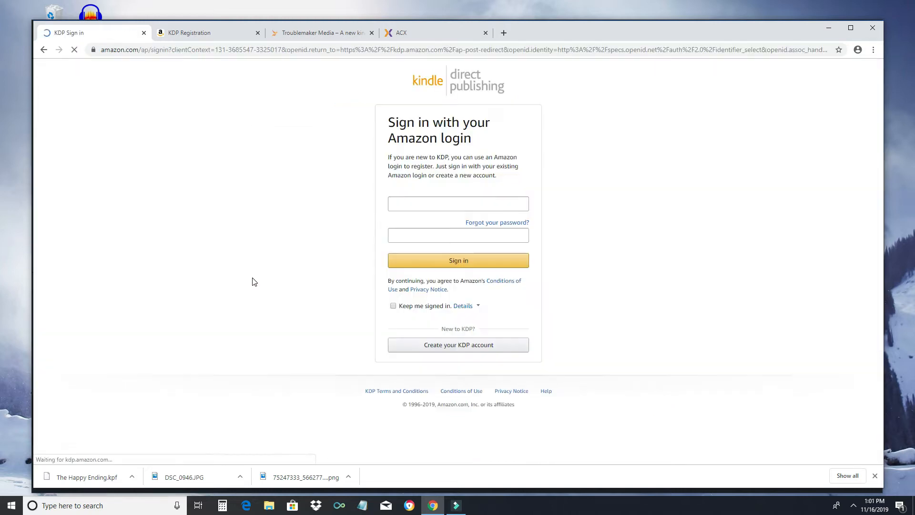
pyautogui.click(439, 227)
pyautogui.click(440, 230)
pyautogui.write('•••••••')
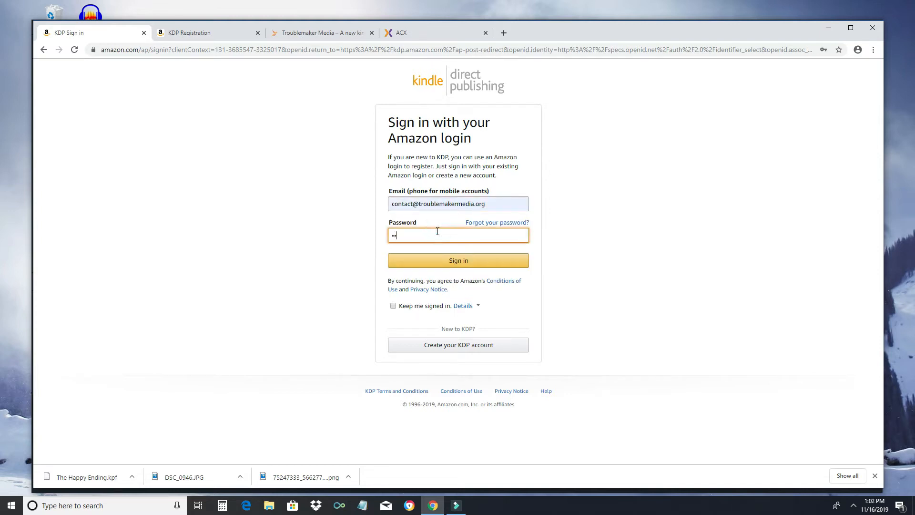
pyautogui.write('••••••••')
pyautogui.press('Return')
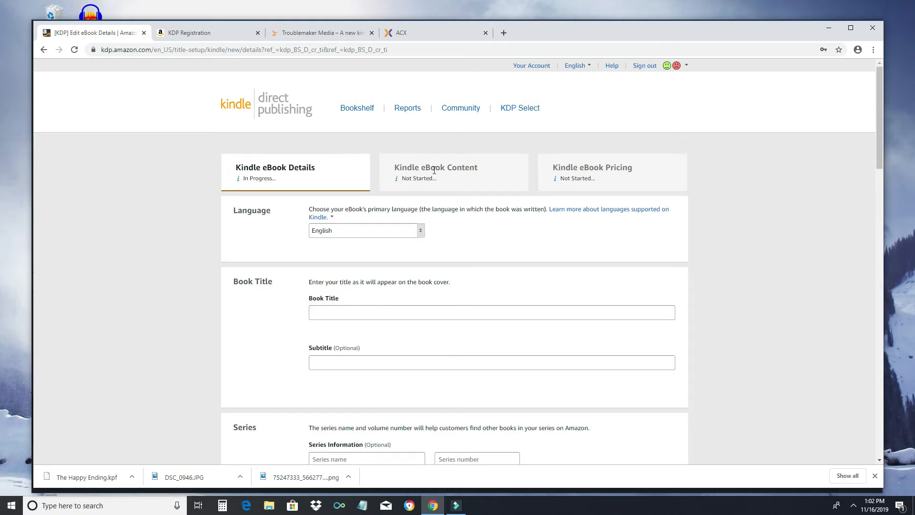
# Step: Enter the title 'The Happy Ending', fixing its capital N, and the subtitle 'Only the Begninning'
pyautogui.click(379, 311)
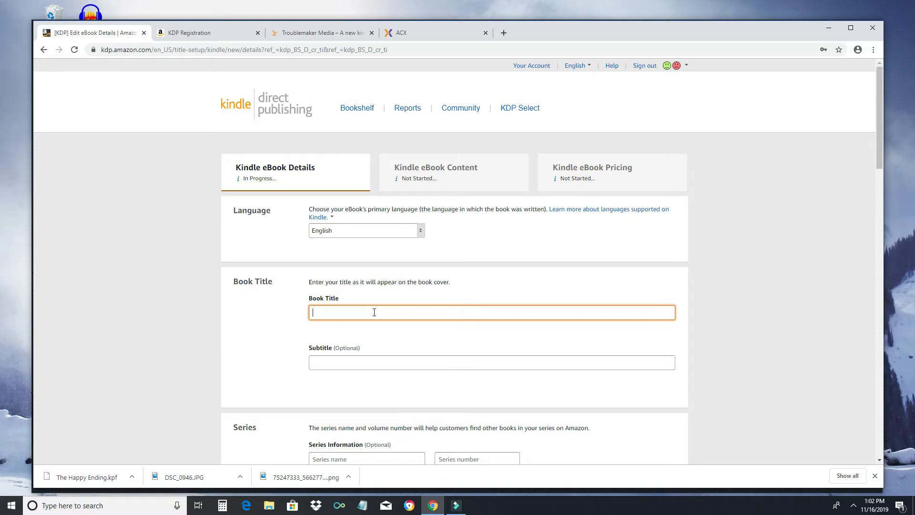
pyautogui.write('The Happy ENding')
pyautogui.press('Tab')
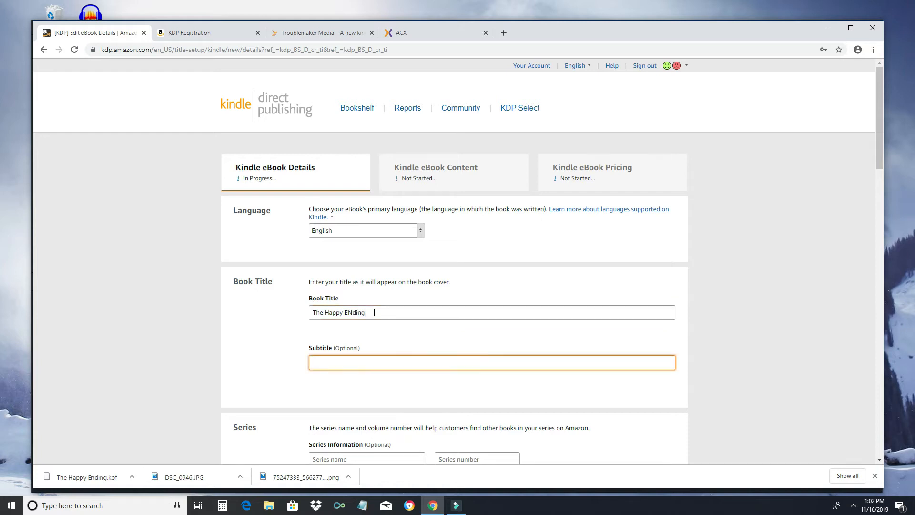
pyautogui.hotkey('shift', 'Tab')
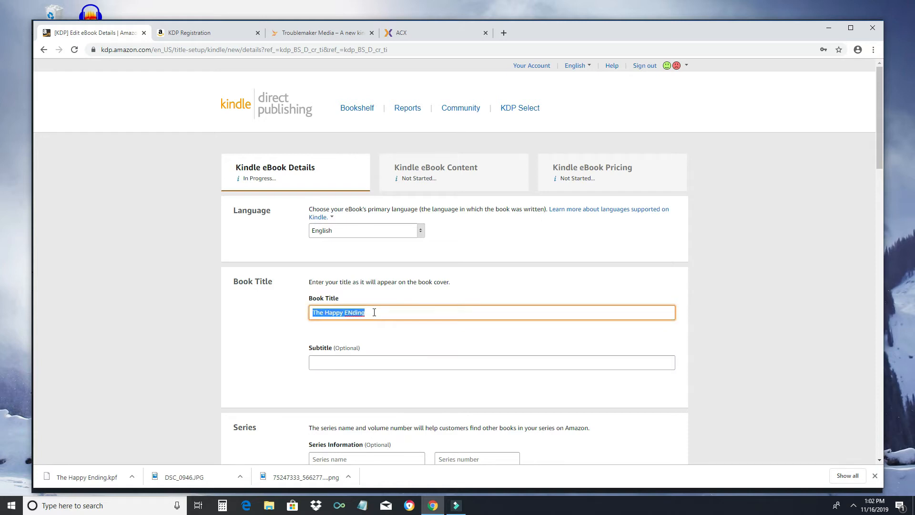
pyautogui.press('Right')
pyautogui.press('Left')
pyautogui.press('Left')
pyautogui.press('Left')
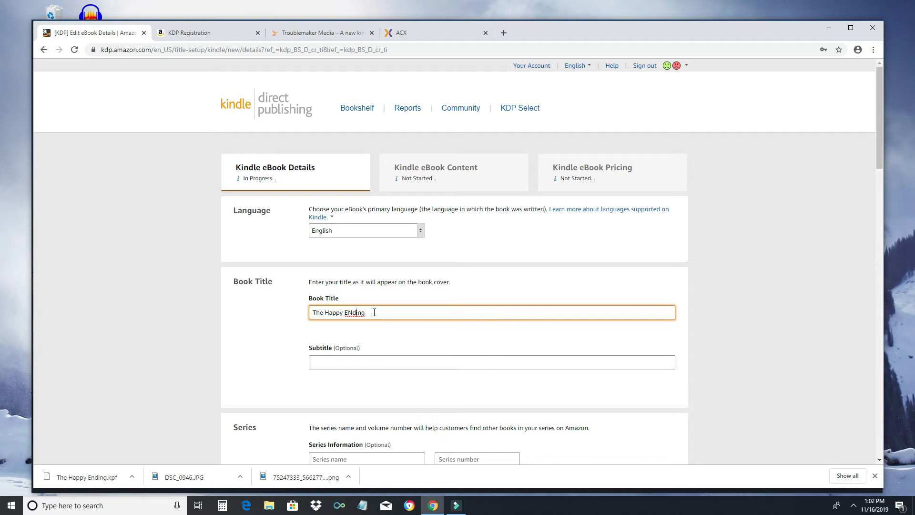
pyautogui.press('BackSpace')
pyautogui.write('n')
pyautogui.press('Tab')
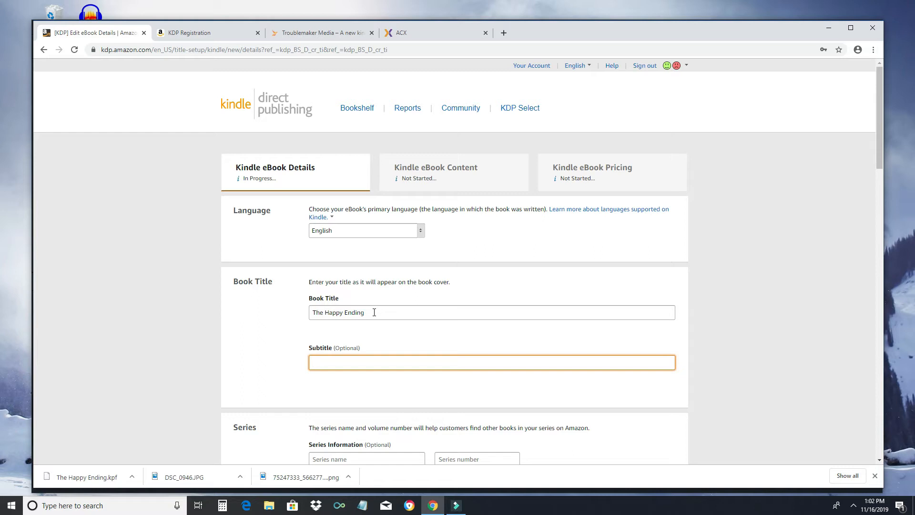
pyautogui.write('Only the Begninning')
pyautogui.press('Tab')
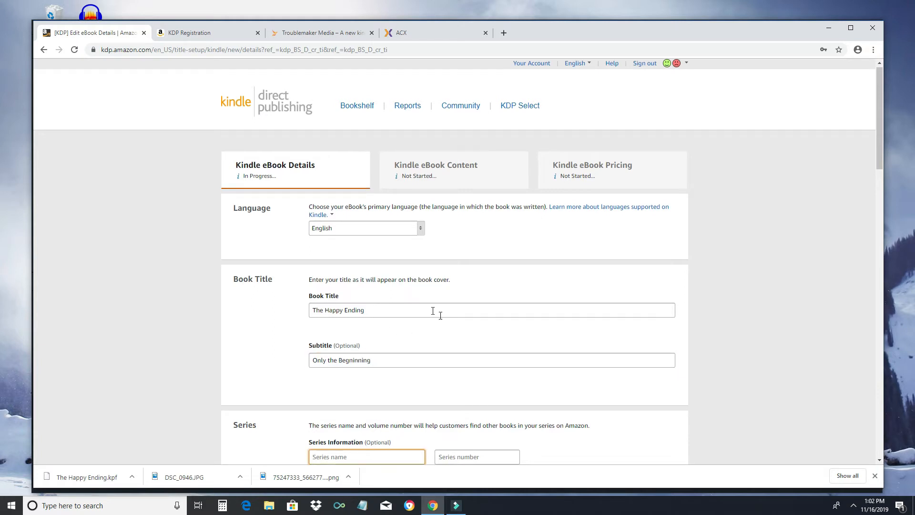
# Step: Set the series name to 'Stories' with series number 1
pyautogui.scroll(-2, 567, 326)
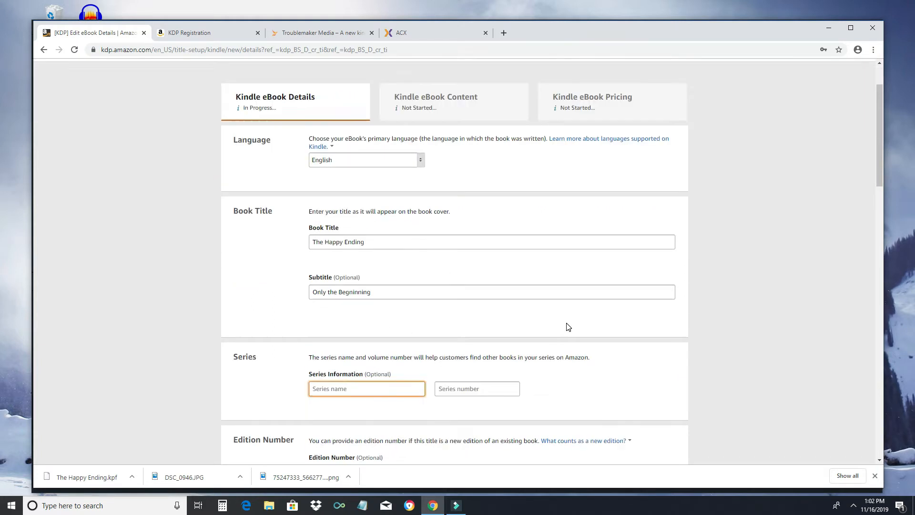
pyautogui.scroll(-3, 591, 341)
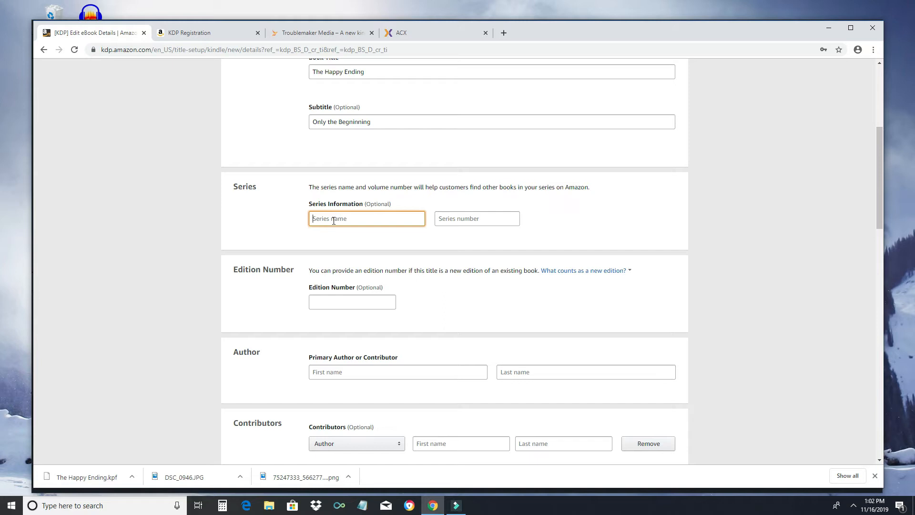
pyautogui.write('Stoire')
pyautogui.write('ries')
pyautogui.press('Tab')
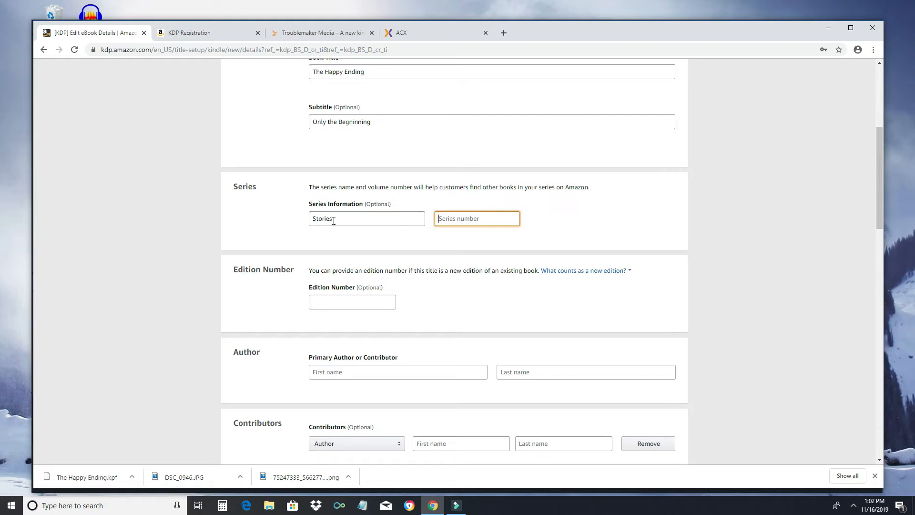
pyautogui.write('1')
pyautogui.scroll(-2, 459, 293)
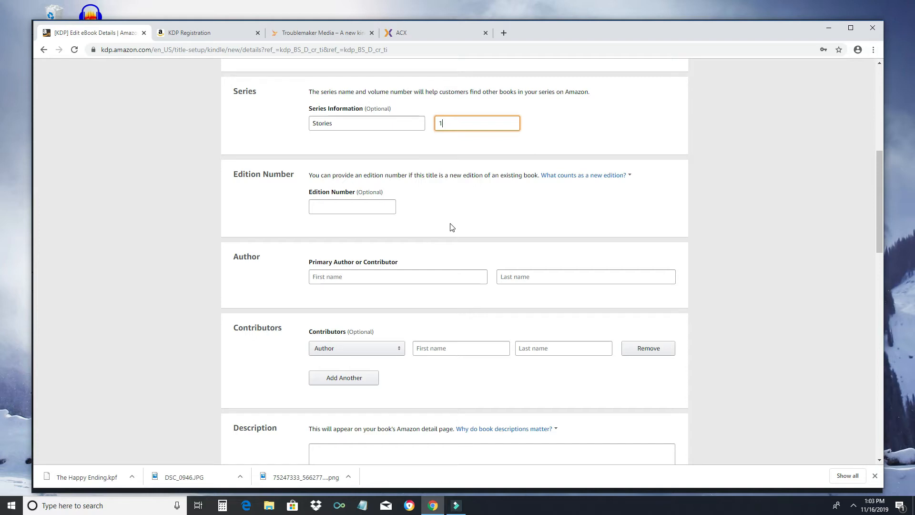
pyautogui.scroll(-3, 450, 225)
pyautogui.scroll(-1, 448, 226)
# Step: Enter TroubleMaker Media as the primary author and as an Editor contributor
pyautogui.click(328, 87)
pyautogui.write('Troub')
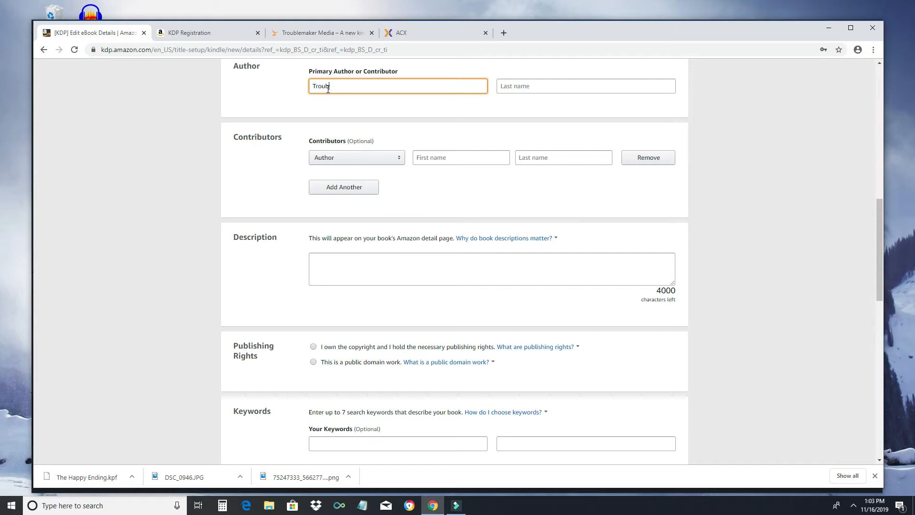
pyautogui.write('leMaker')
pyautogui.press('Tab')
pyautogui.write('Media')
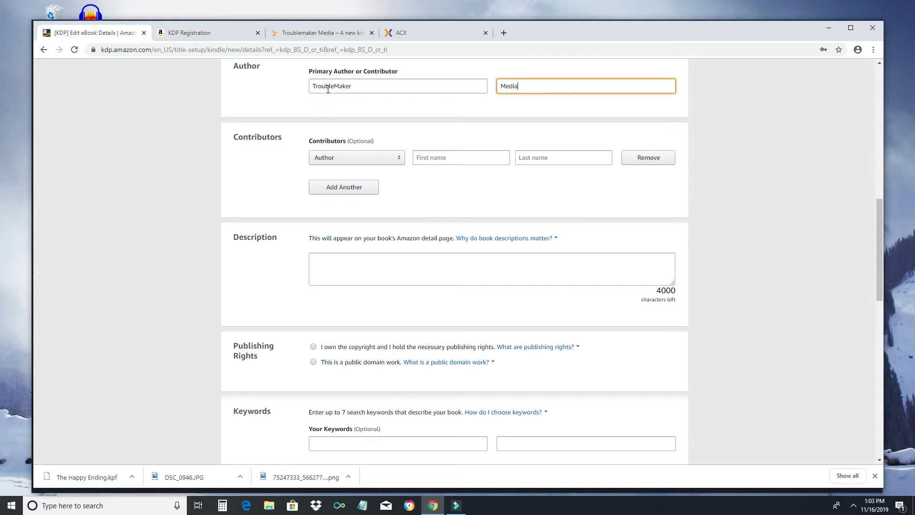
pyautogui.click(387, 159)
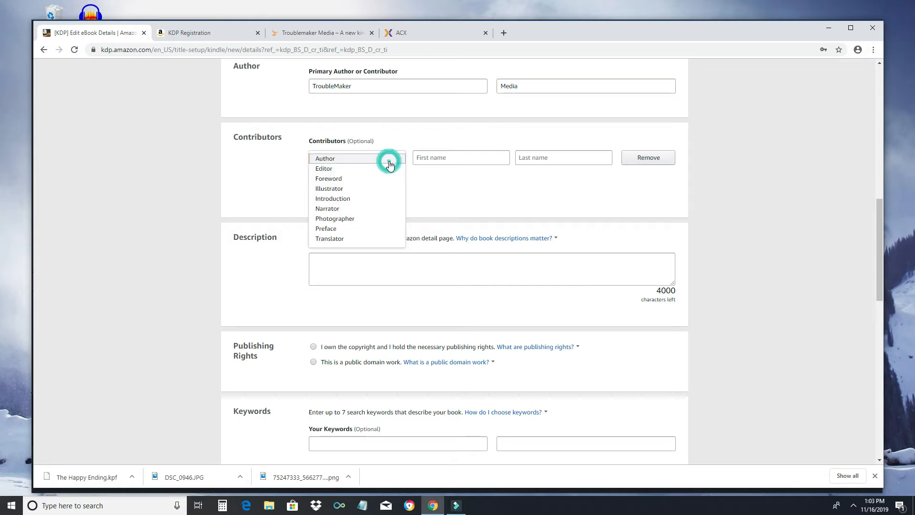
pyautogui.click(358, 169)
pyautogui.click(441, 159)
pyautogui.write('Trouble')
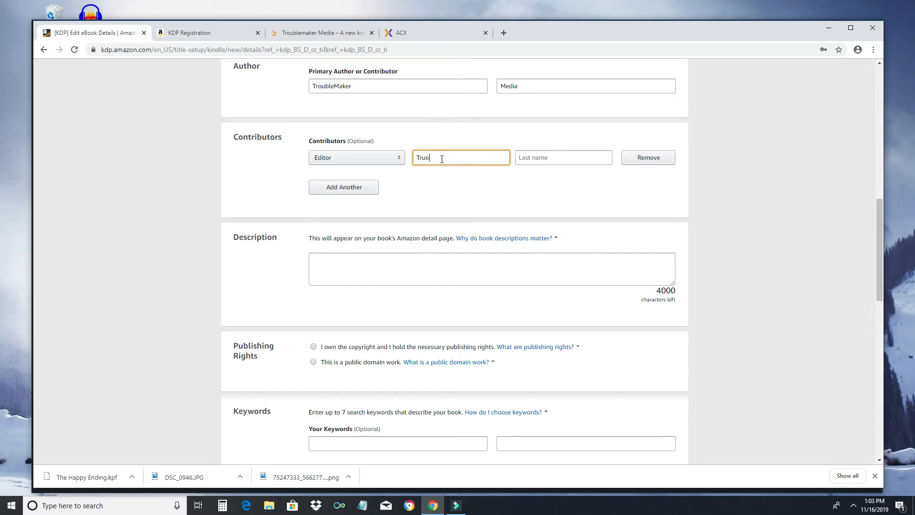
pyautogui.press('BackSpace')
pyautogui.press('BackSpace')
pyautogui.press('BackSpace')
pyautogui.press('BackSpace')
pyautogui.write('oubleMaker')
pyautogui.press('Tab')
pyautogui.write('Media')
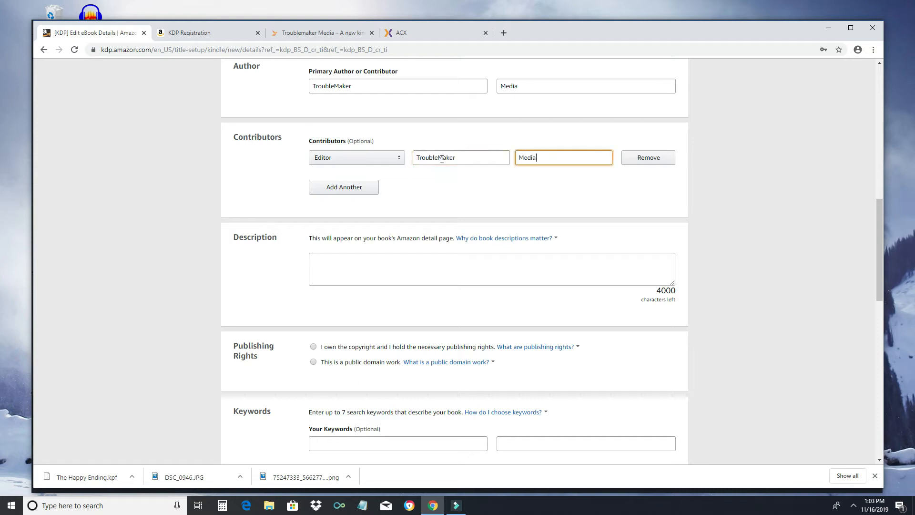
# Step: Add a second contributor with the Narrator role and enter the narrator's first and last name
pyautogui.click(365, 191)
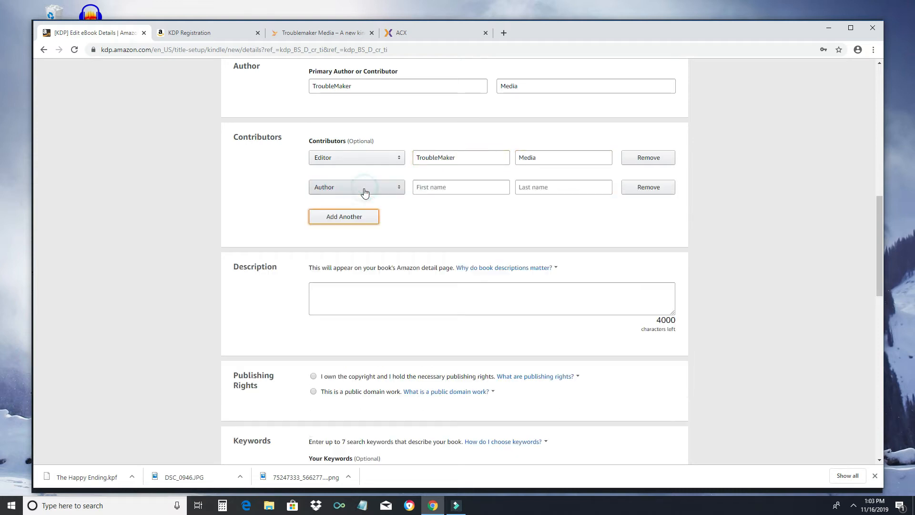
pyautogui.click(362, 193)
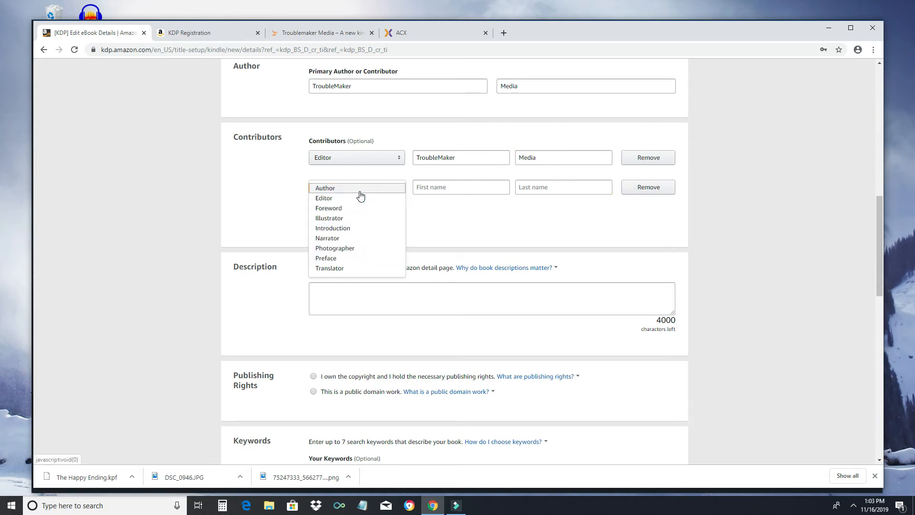
pyautogui.click(333, 238)
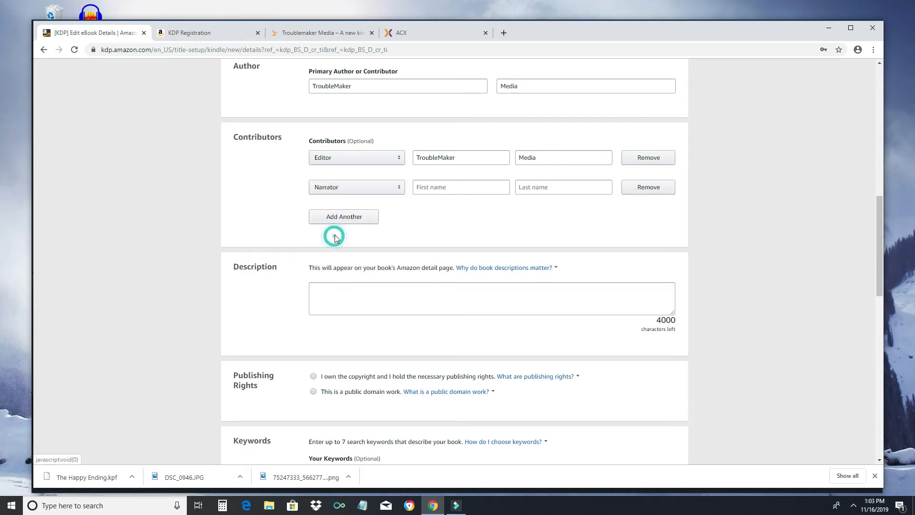
pyautogui.click(450, 186)
pyautogui.press('Tab')
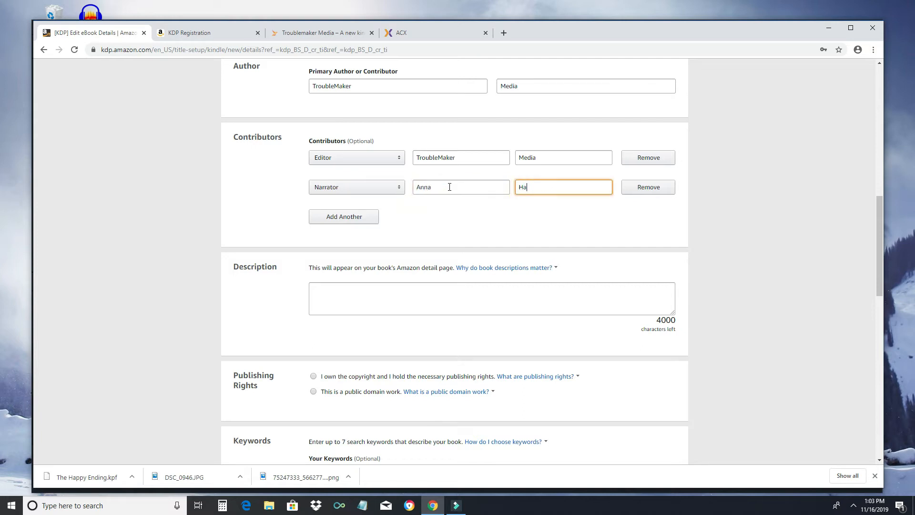
pyautogui.scroll(-2, 449, 186)
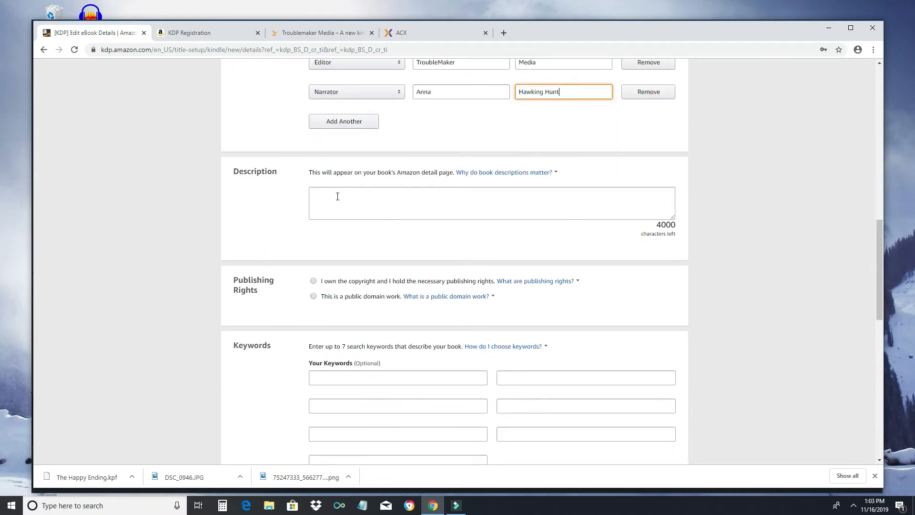
pyautogui.click(335, 196)
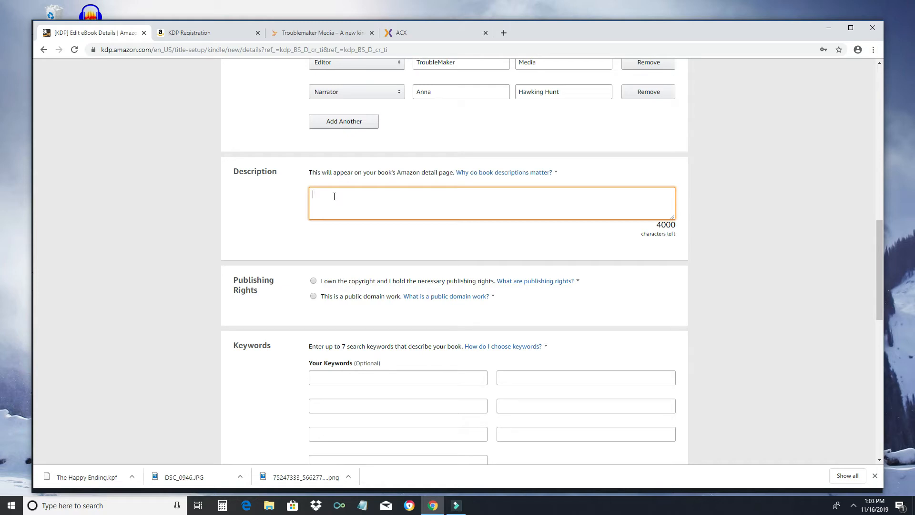
# Step: Write the description 'The is an excellent book.' and declare you own the copyright
pyautogui.write('The is an excellent book.')
pyautogui.scroll(-2, 443, 224)
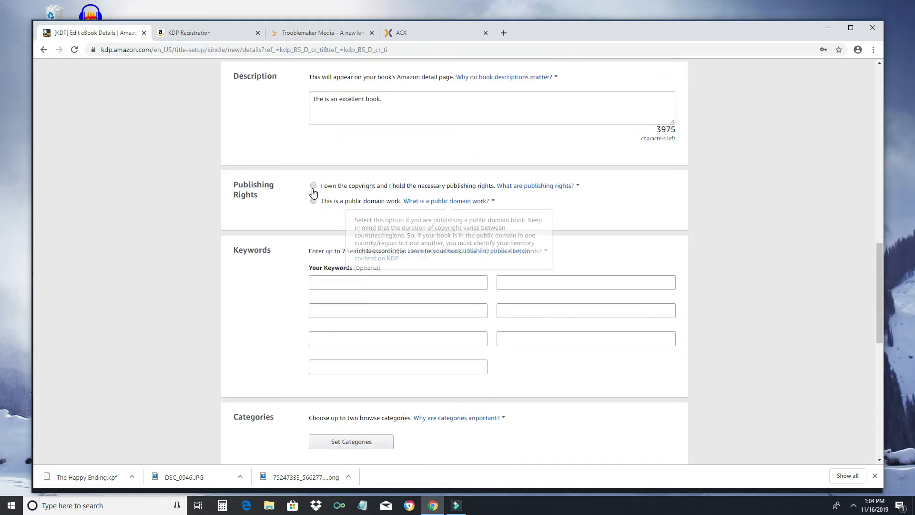
pyautogui.click(314, 187)
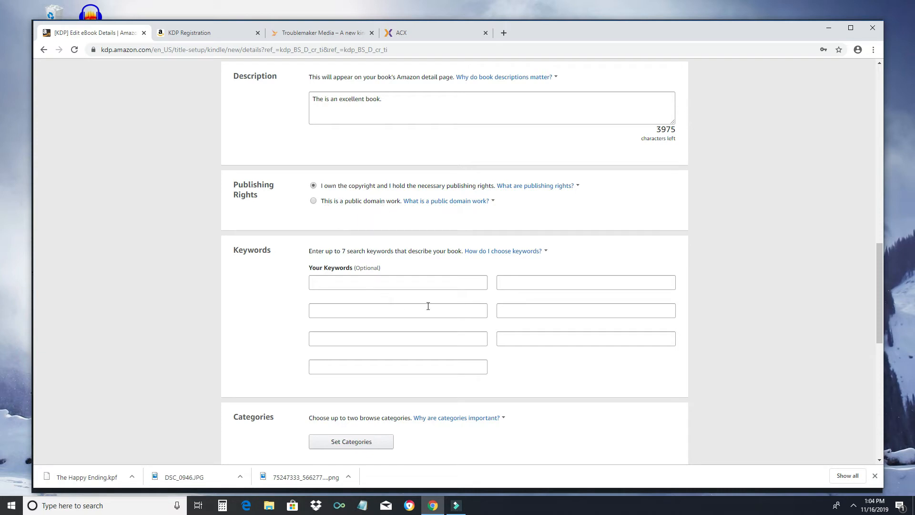
# Step: Add the keywords 'romantic comedy', 'strong woman' and 'funny love story'
pyautogui.scroll(-3, 399, 281)
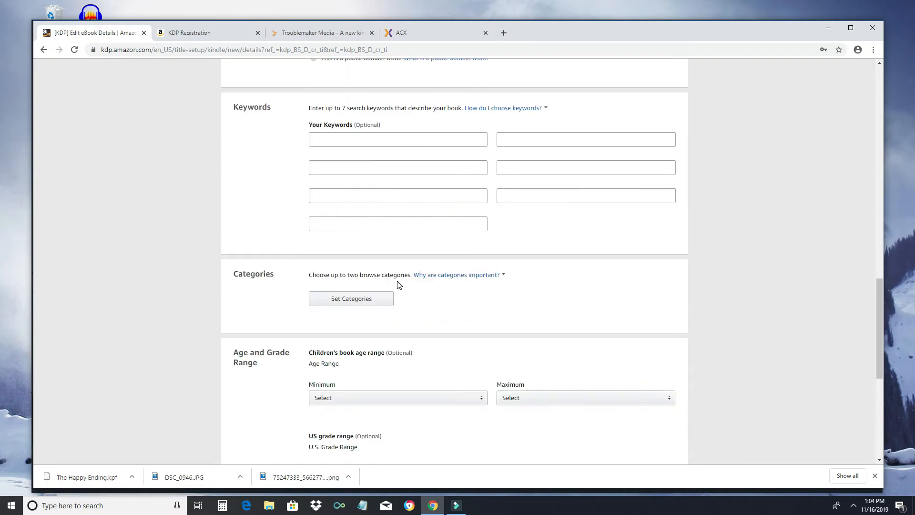
pyautogui.click(372, 143)
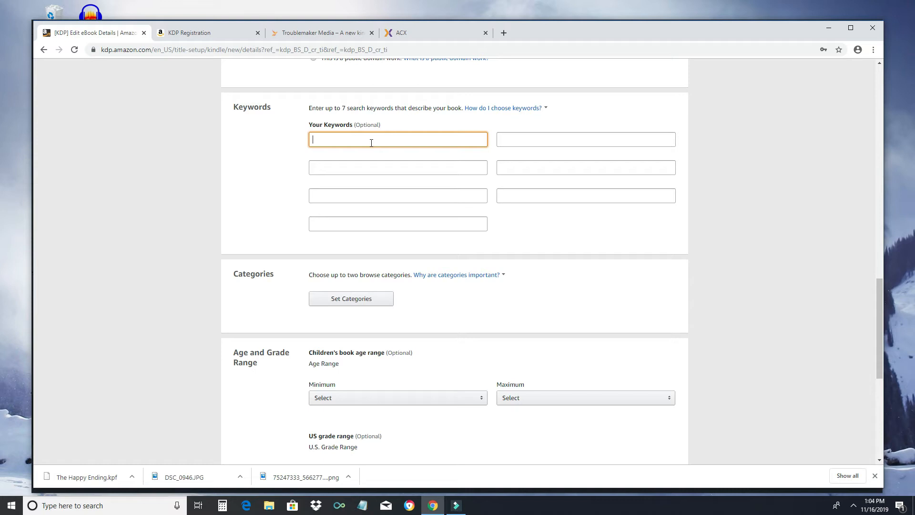
pyautogui.write('romantic comediy')
pyautogui.press('BackSpace')
pyautogui.write('y')
pyautogui.press('Tab')
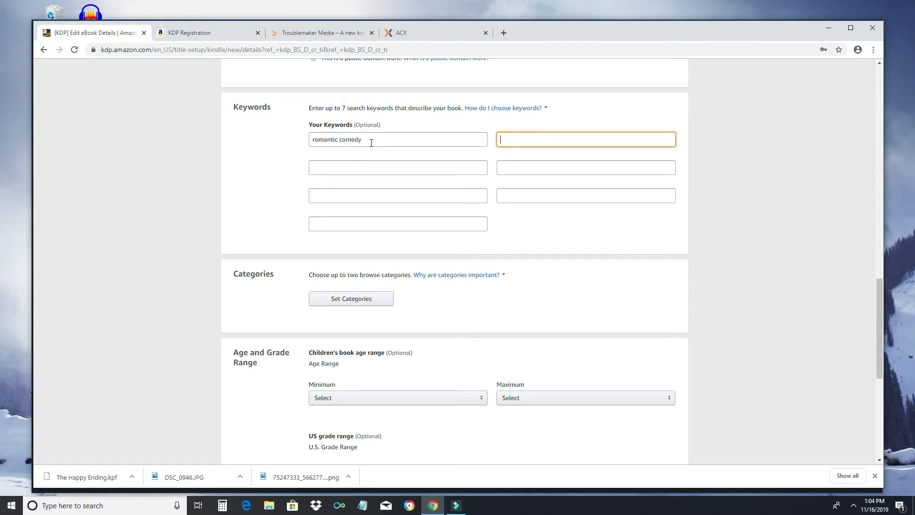
pyautogui.write('strong womean')
pyautogui.press('Tab')
pyautogui.write('funny love story')
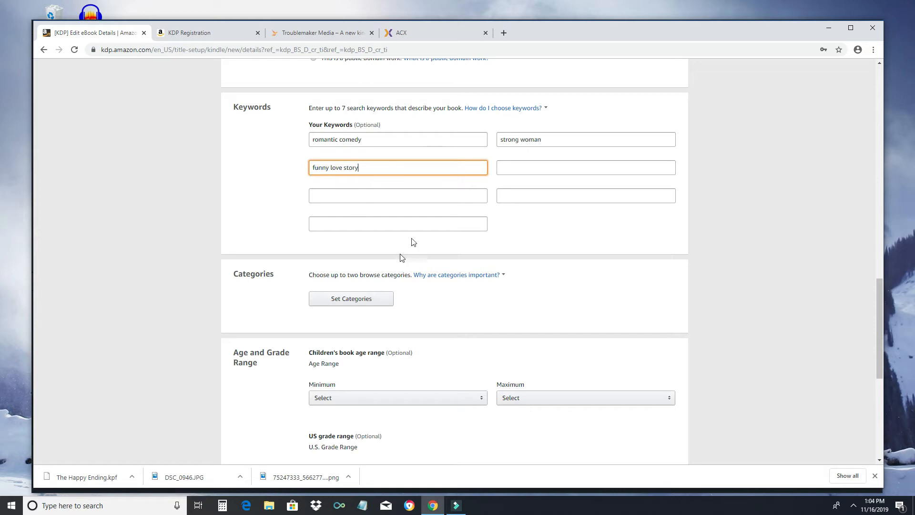
pyautogui.scroll(-2, 398, 262)
# Step: Choose Romantic Comedy and Suspense under Fiction > Romance as the categories and save them
pyautogui.click(341, 205)
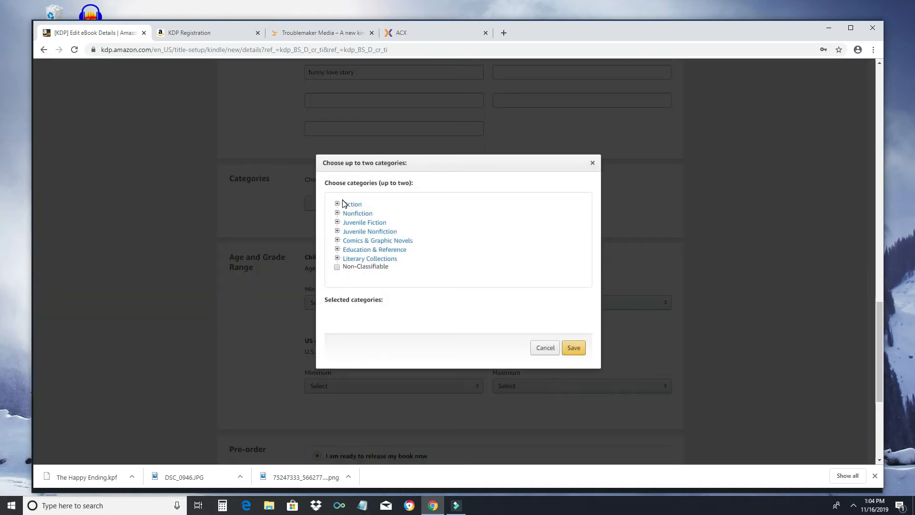
pyautogui.click(337, 205)
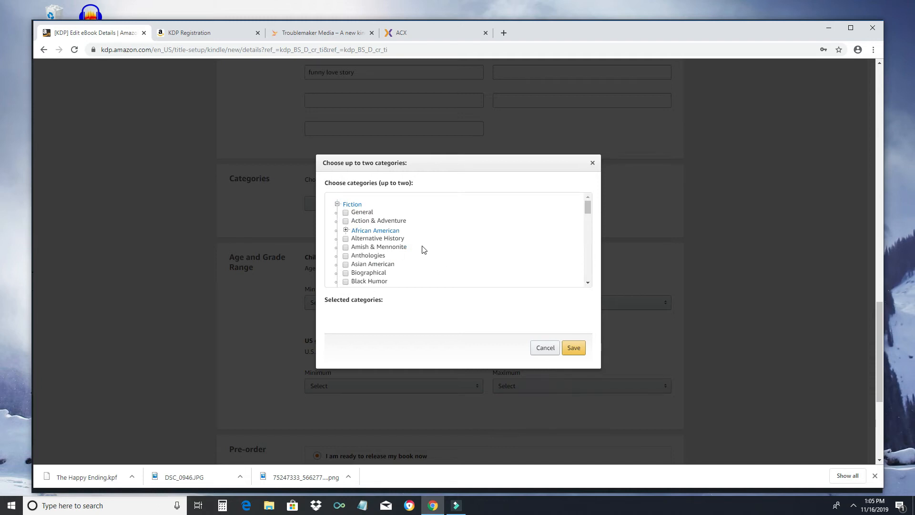
pyautogui.scroll(-2, 408, 252)
pyautogui.scroll(-2, 408, 252)
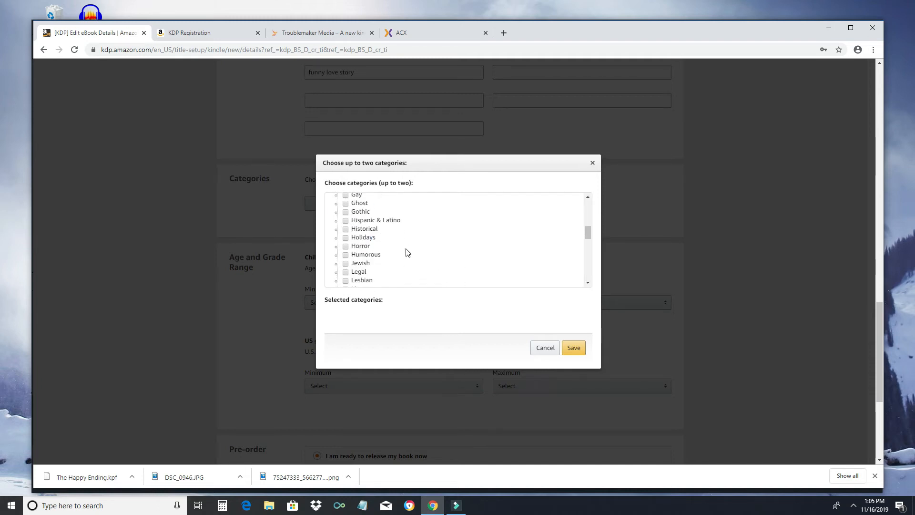
pyautogui.scroll(-2, 406, 253)
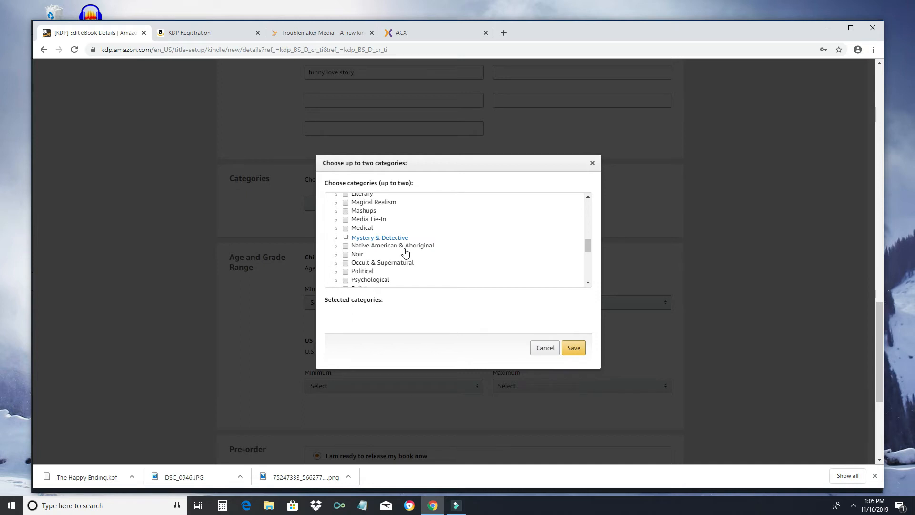
pyautogui.scroll(-2, 405, 252)
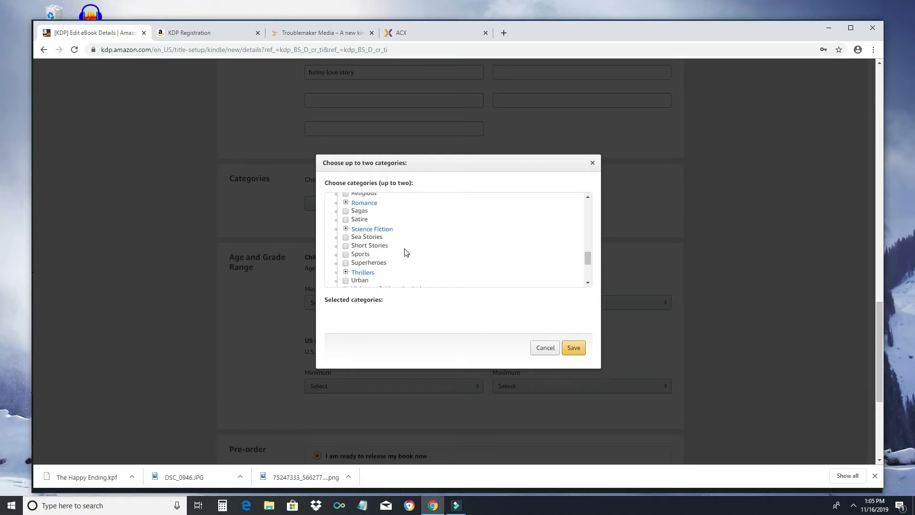
pyautogui.click(346, 202)
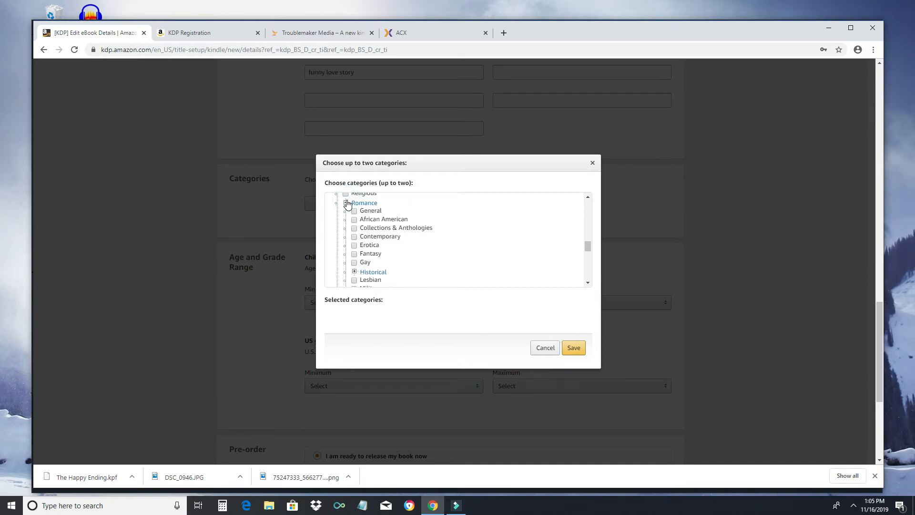
pyautogui.scroll(-2, 400, 236)
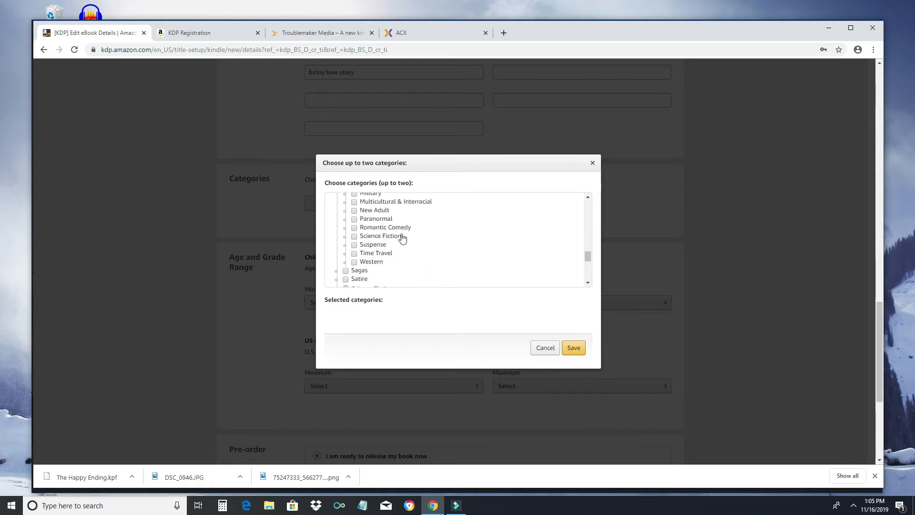
pyautogui.click(355, 228)
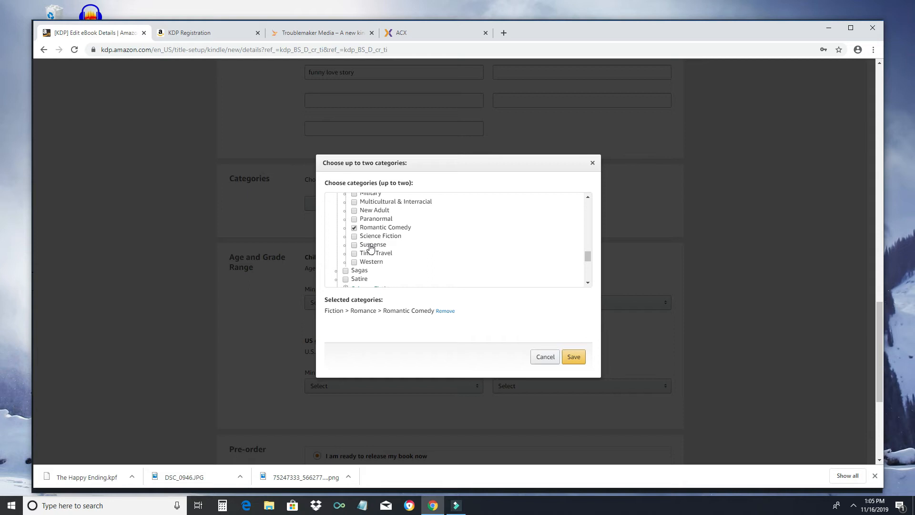
pyautogui.click(371, 245)
pyautogui.click(375, 217)
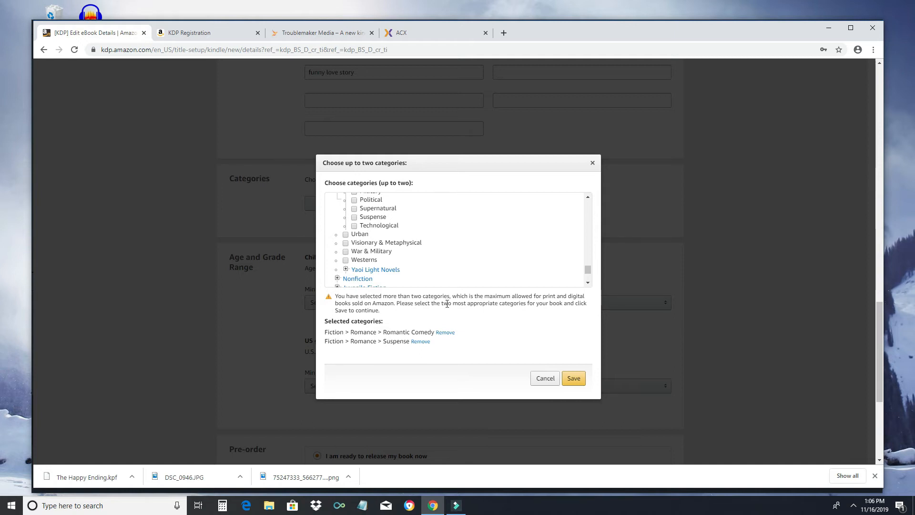
pyautogui.click(574, 377)
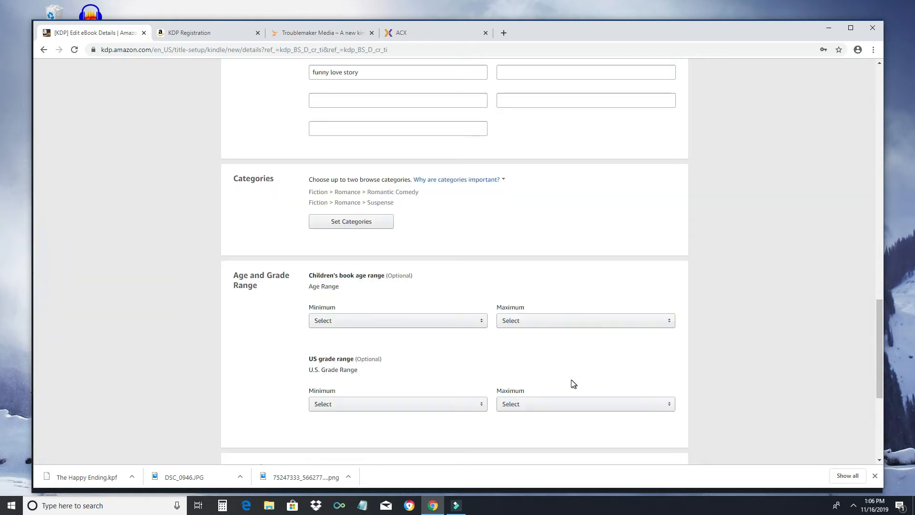
# Step: Try pre-order with a 12/25/2019 date, revert to releasing now, then save and continue
pyautogui.scroll(-3, 450, 372)
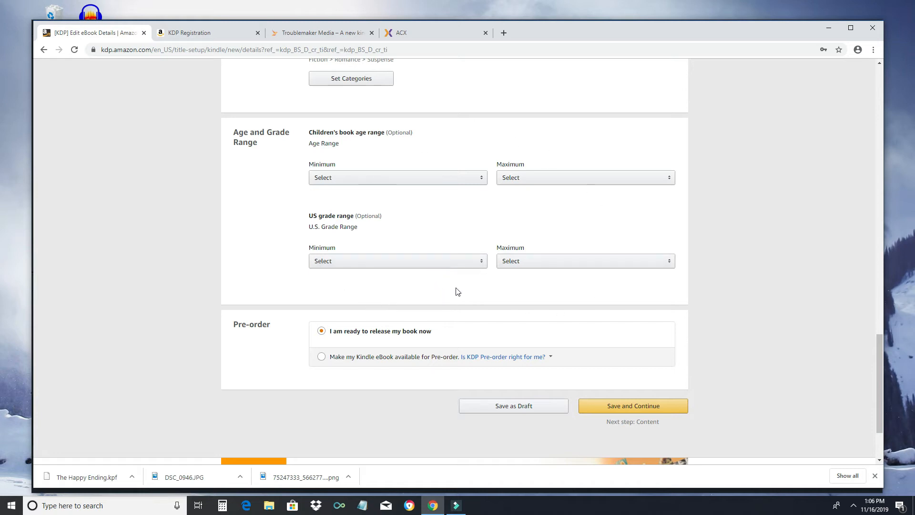
pyautogui.scroll(-3, 368, 333)
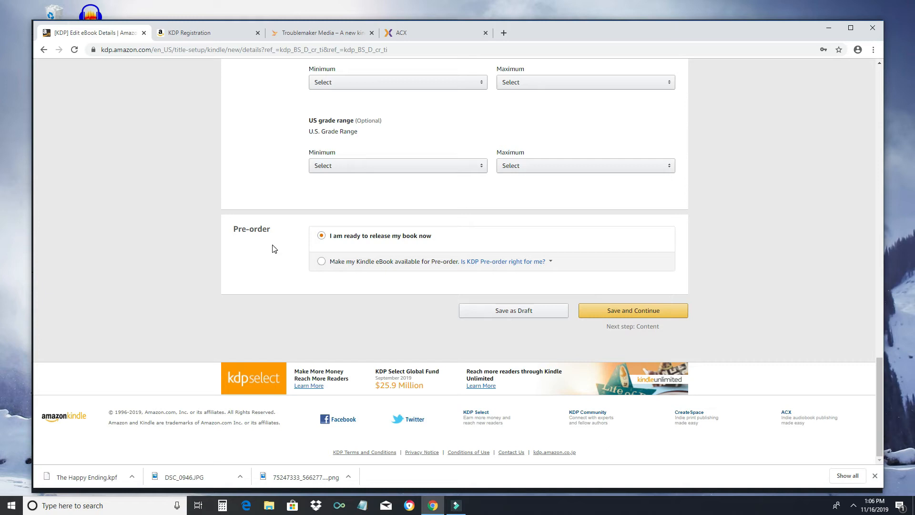
pyautogui.click(337, 267)
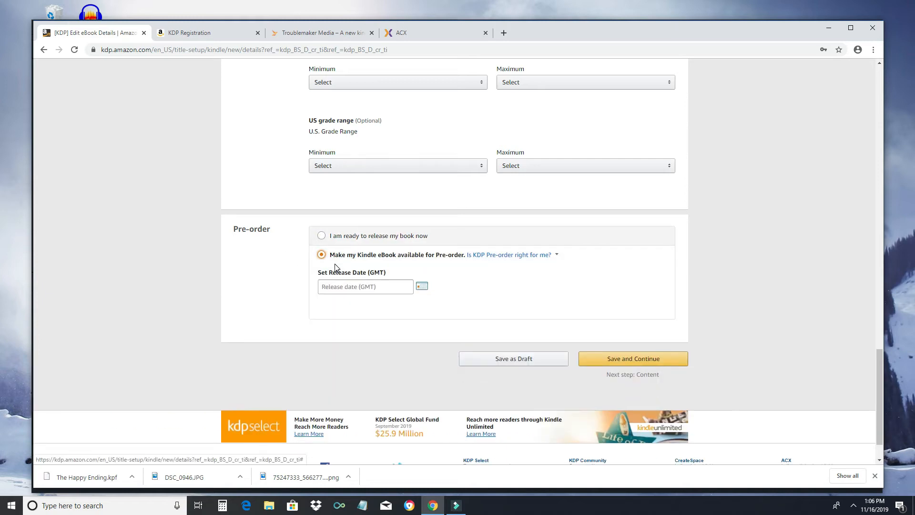
pyautogui.click(421, 287)
pyautogui.click(424, 303)
pyautogui.click(378, 359)
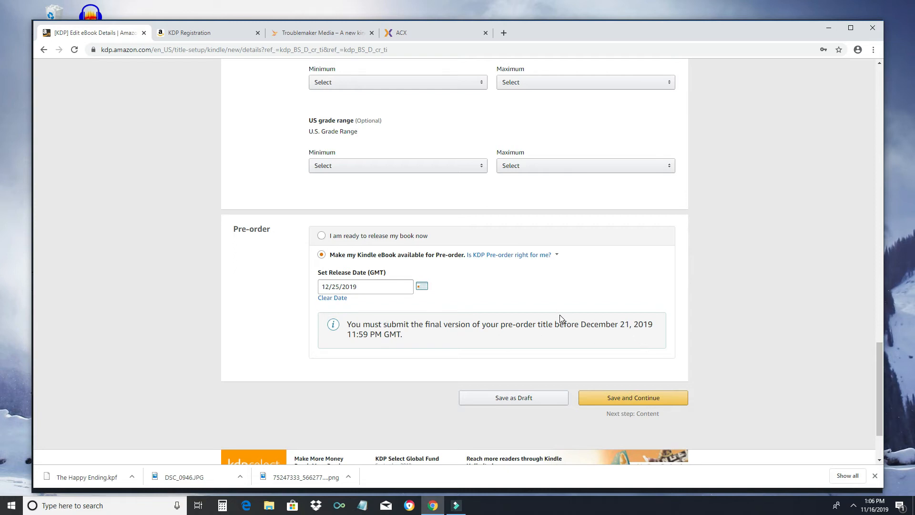
pyautogui.click(384, 238)
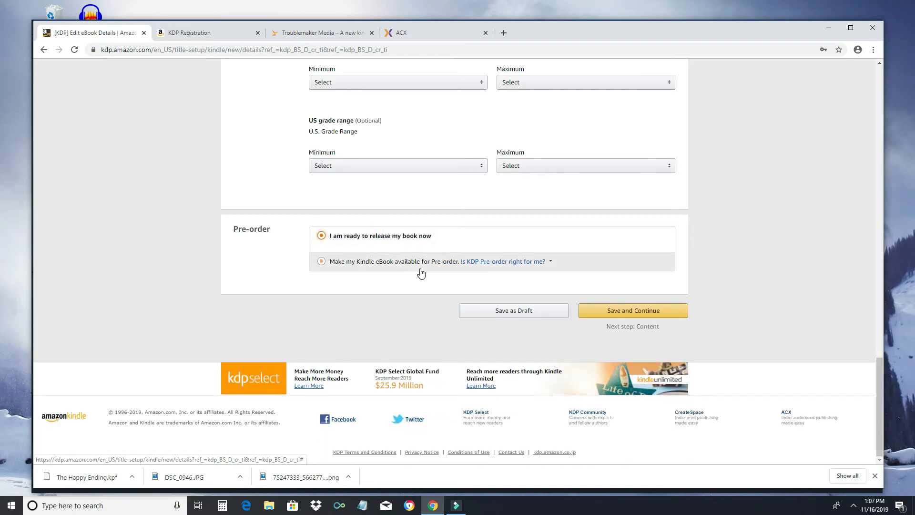
pyautogui.click(612, 310)
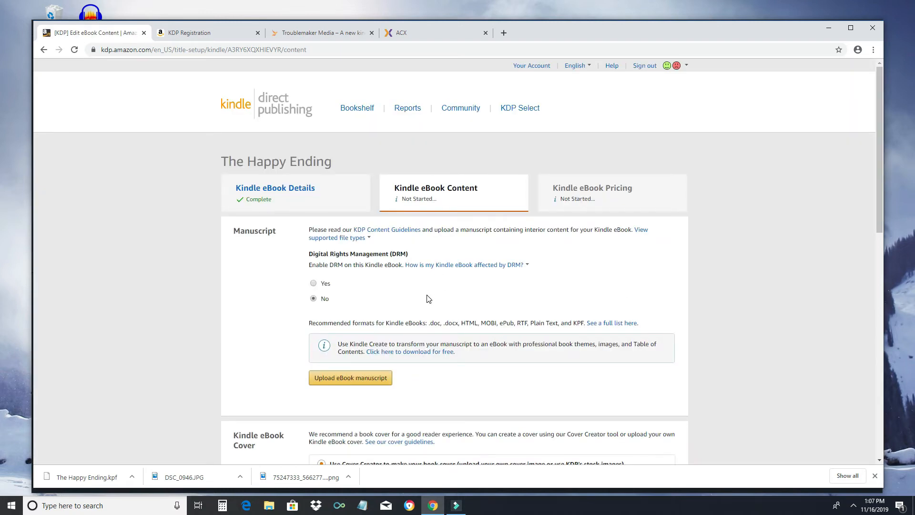
# Step: Upload The Happy Ending.kpf from Documents > KDP tutorial as the eBook manuscript
pyautogui.scroll(-1, 427, 298)
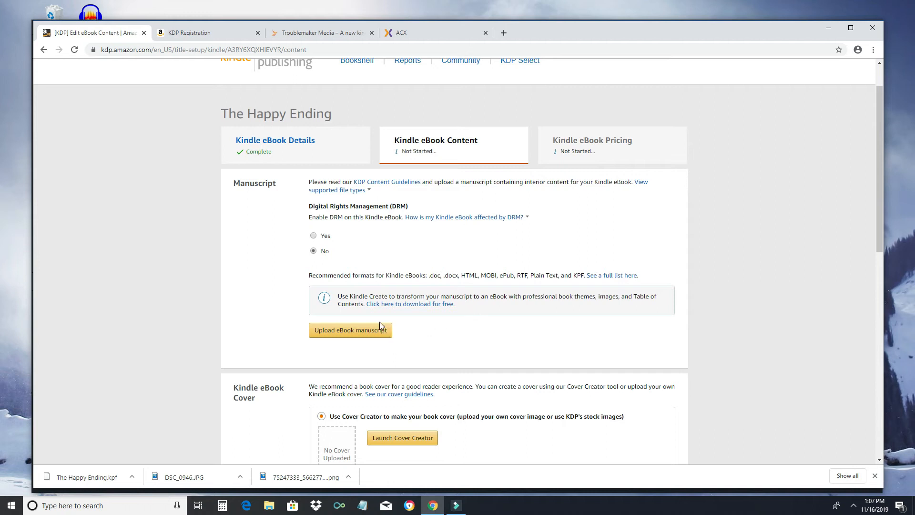
pyautogui.click(372, 332)
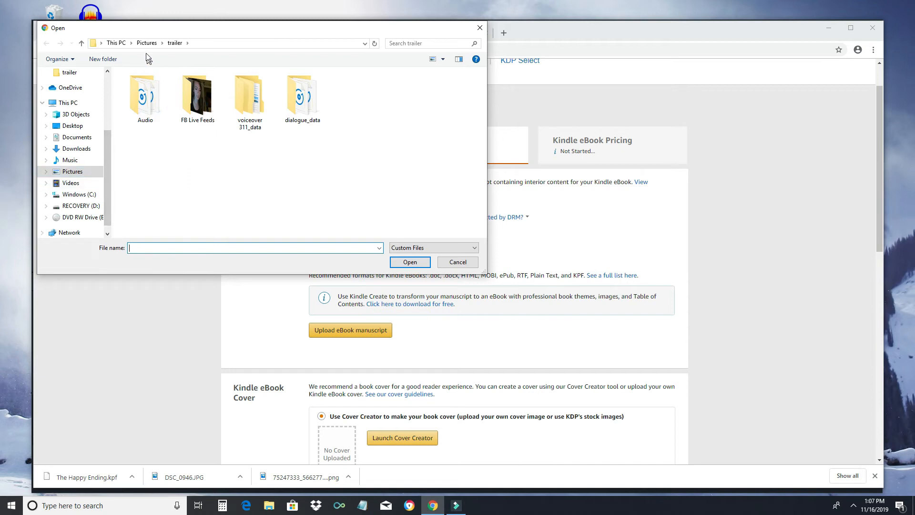
pyautogui.click(76, 137)
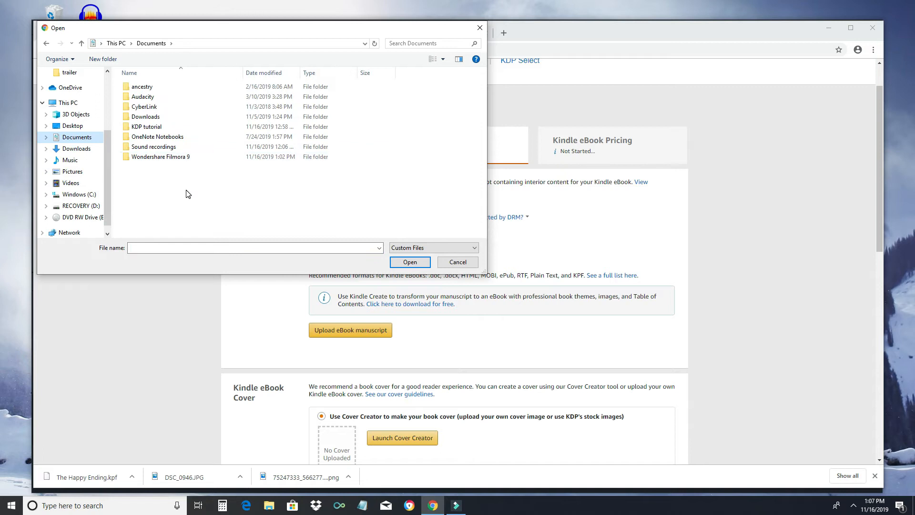
pyautogui.click(149, 127)
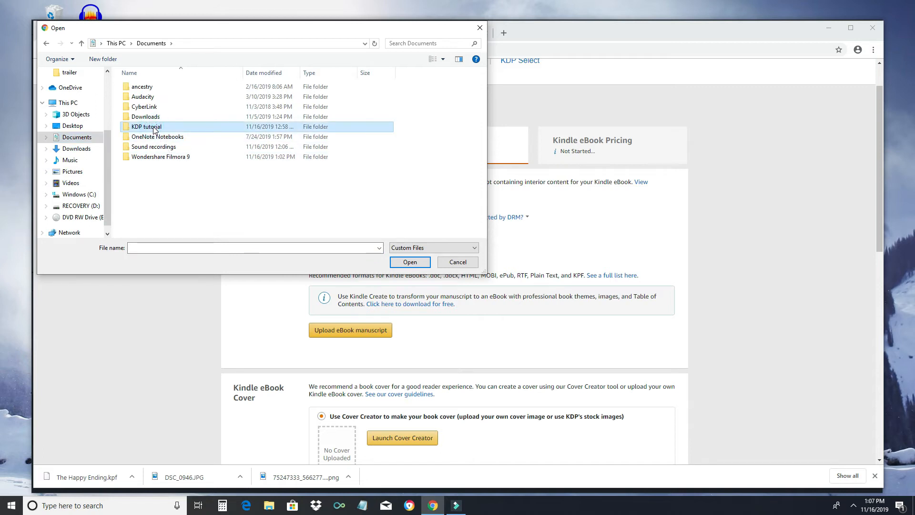
pyautogui.doubleClick(129, 128)
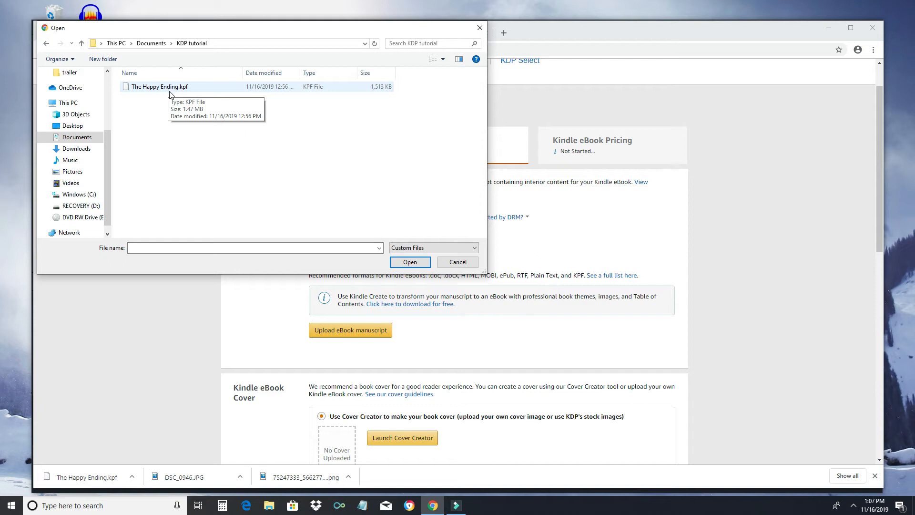
pyautogui.moveTo(227, 36); pyautogui.dragTo(396, 94)
pyautogui.click(337, 144)
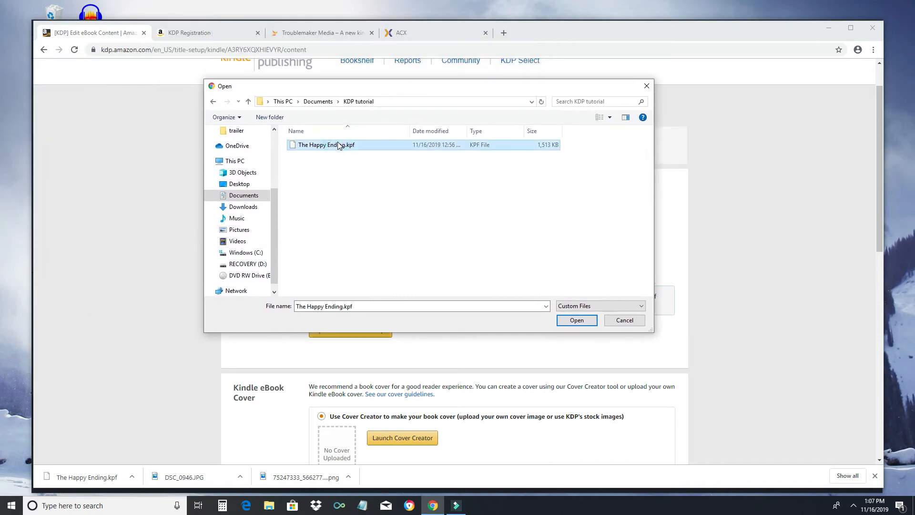
pyautogui.click(584, 323)
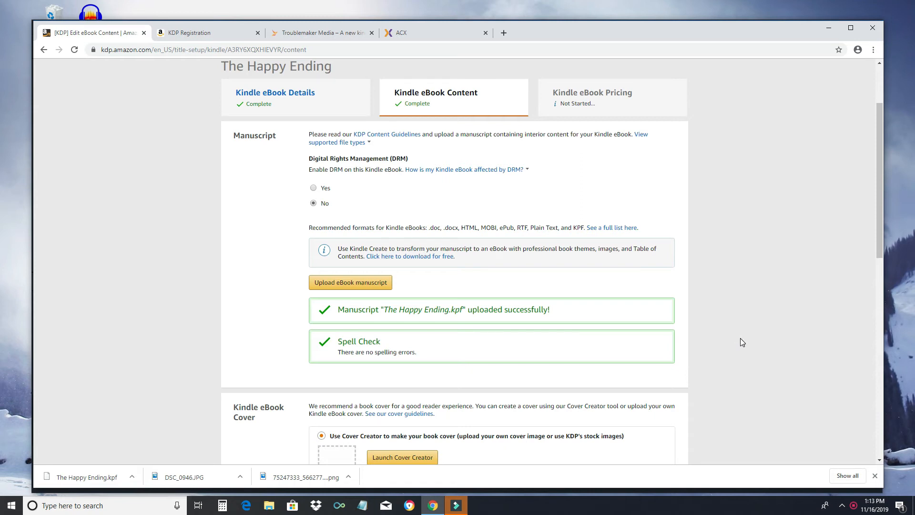
pyautogui.scroll(-3, 738, 348)
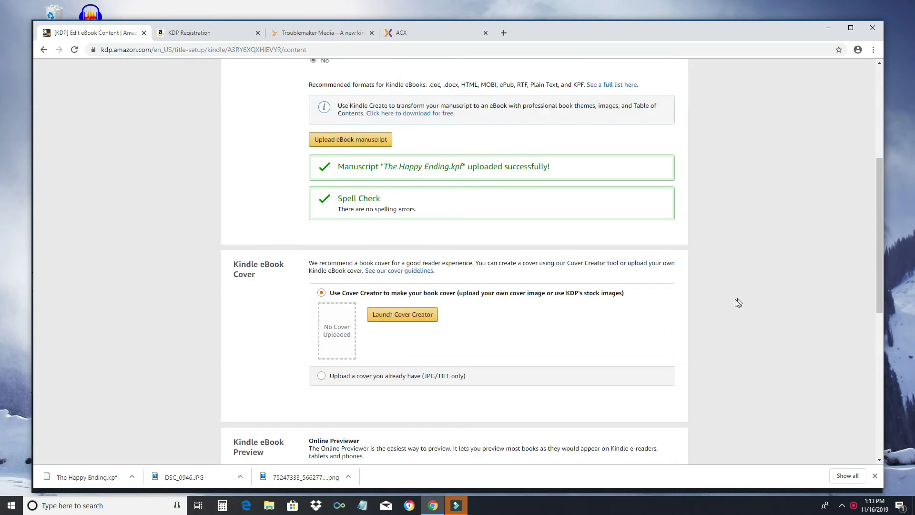
# Step: Launch Cover Creator and pick the strawberry photo from the gallery's Food and Drink collection
pyautogui.scroll(-4, 732, 298)
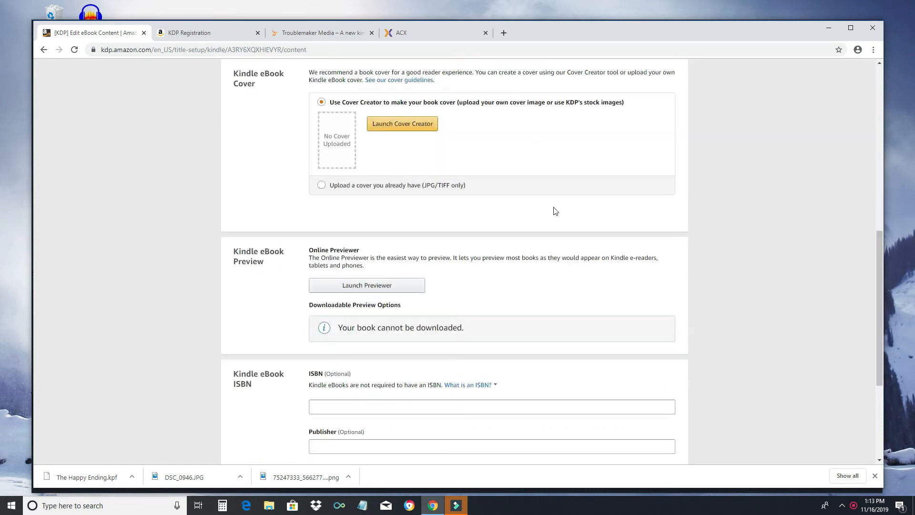
pyautogui.click(410, 127)
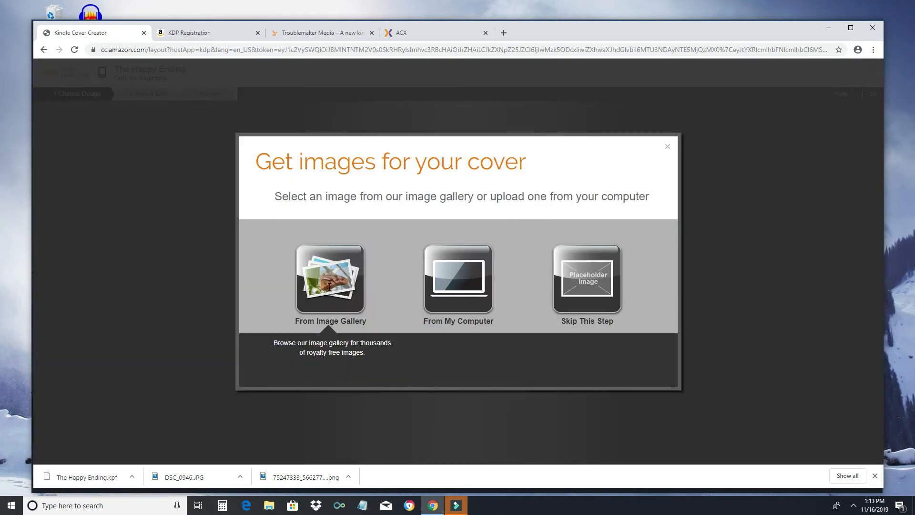
pyautogui.click(324, 282)
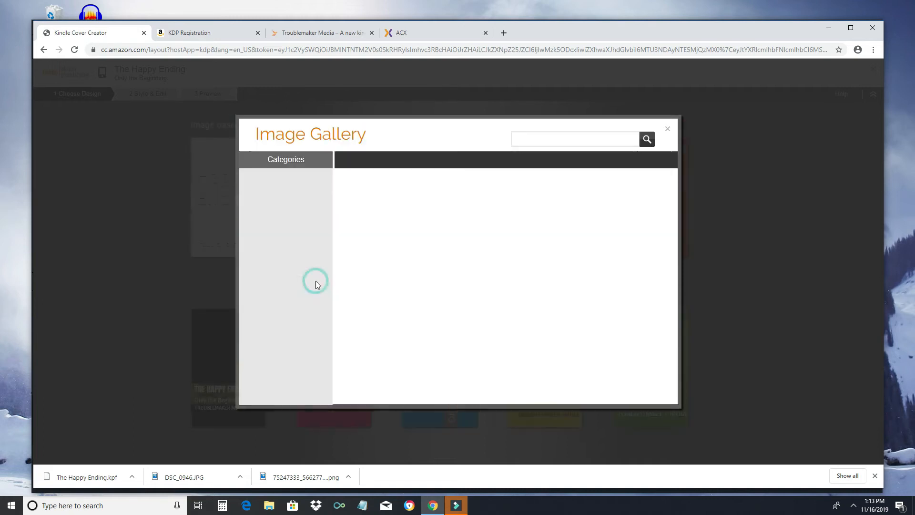
pyautogui.scroll(-3, 445, 273)
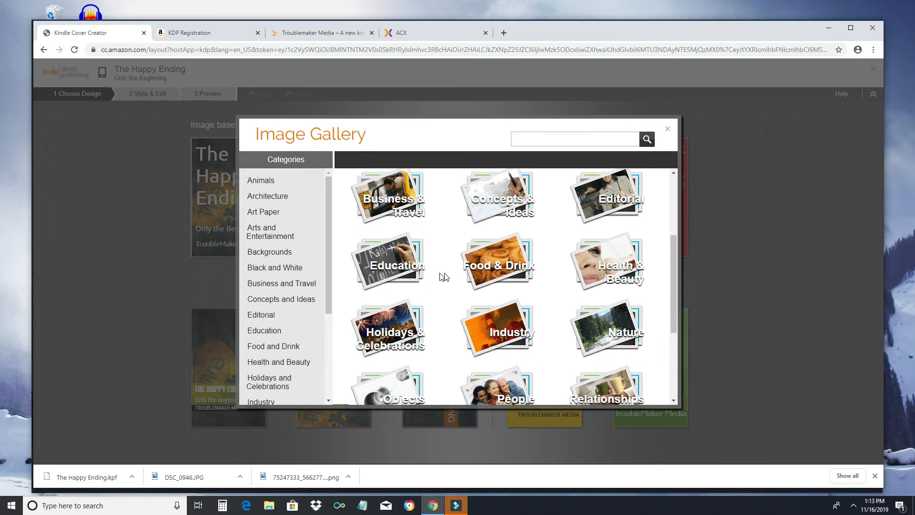
pyautogui.click(505, 277)
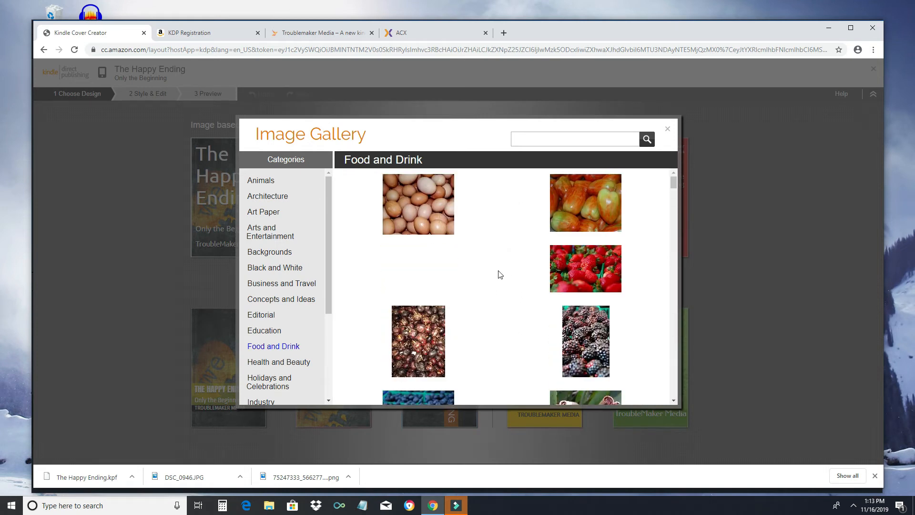
pyautogui.click(605, 276)
pyautogui.click(567, 252)
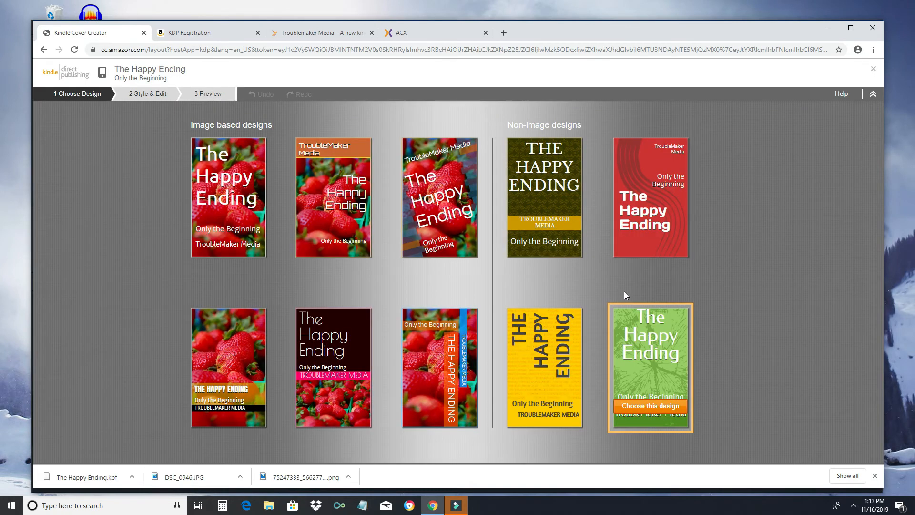
# Step: Pick the first strawberry design and reposition and slightly enlarge its background photo
pyautogui.click(242, 178)
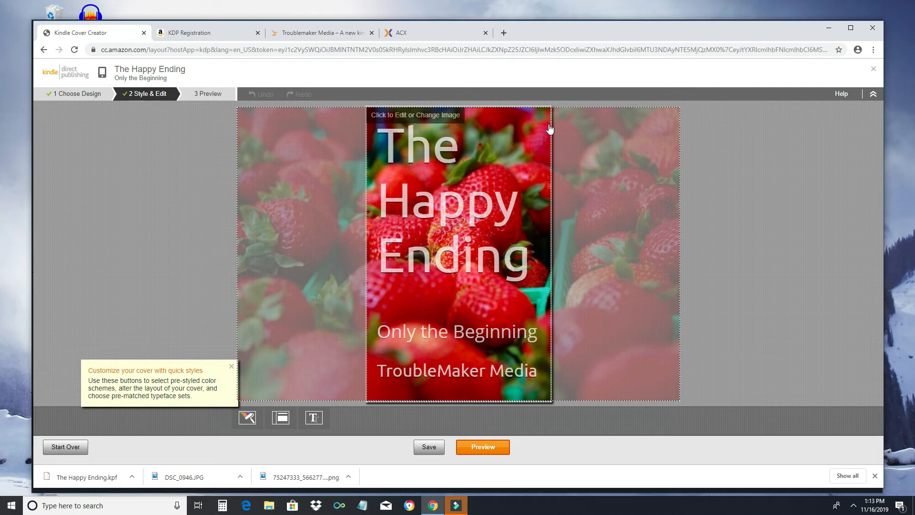
pyautogui.click(549, 129)
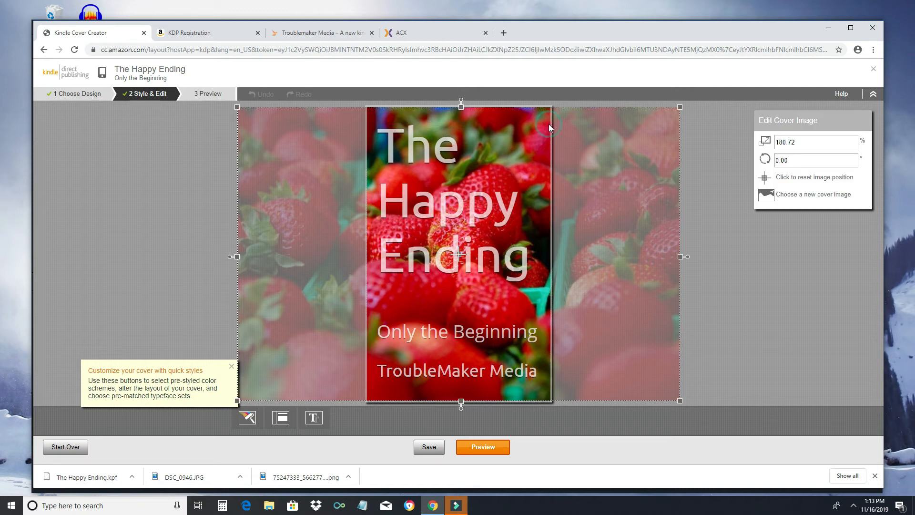
pyautogui.moveTo(587, 163); pyautogui.dragTo(535, 161)
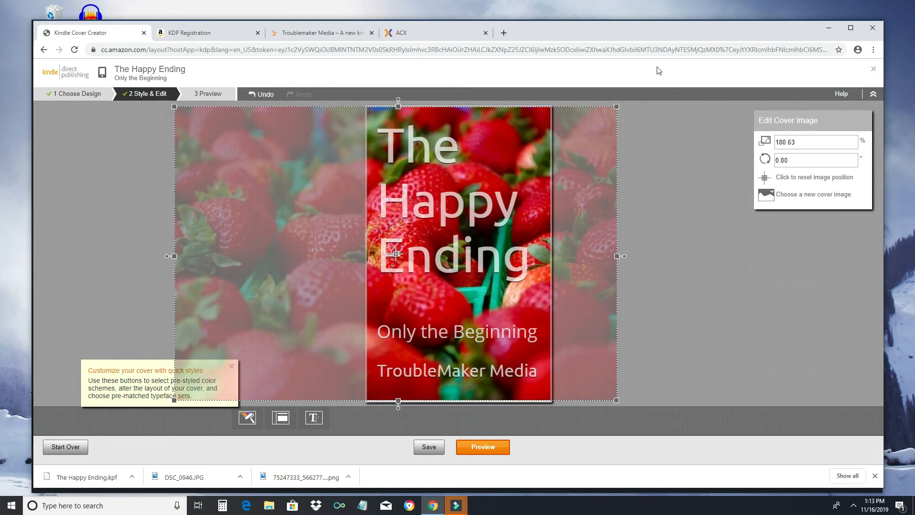
pyautogui.moveTo(617, 105)
pyautogui.mouseDown()
pyautogui.moveTo(572, 150)
pyautogui.moveTo(619, 99)
pyautogui.mouseUp()
pyautogui.moveTo(476, 252); pyautogui.dragTo(557, 251)
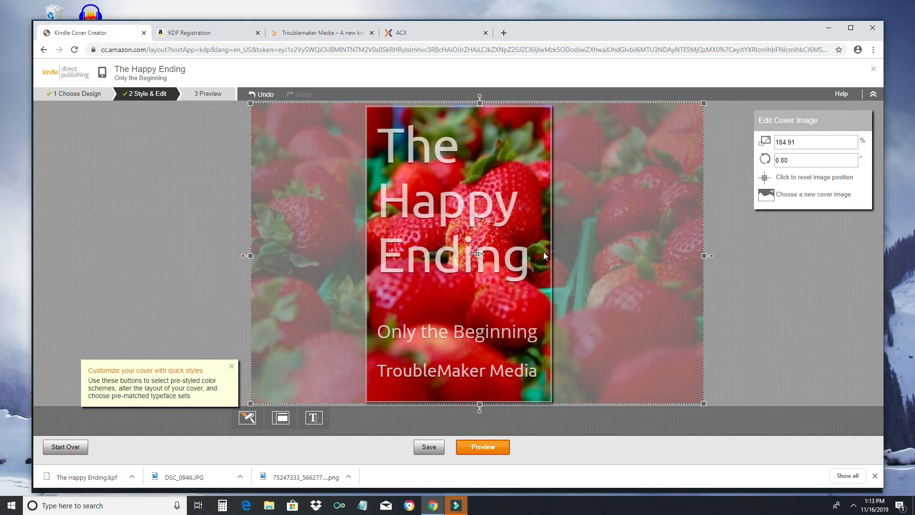
pyautogui.click(711, 315)
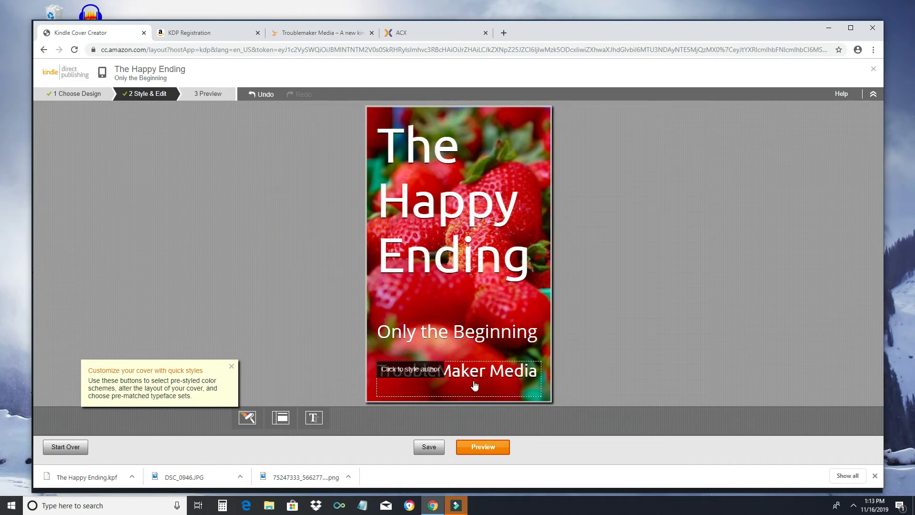
# Step: Apply the centred-title cover layout and move on to the cover preview
pyautogui.click(274, 418)
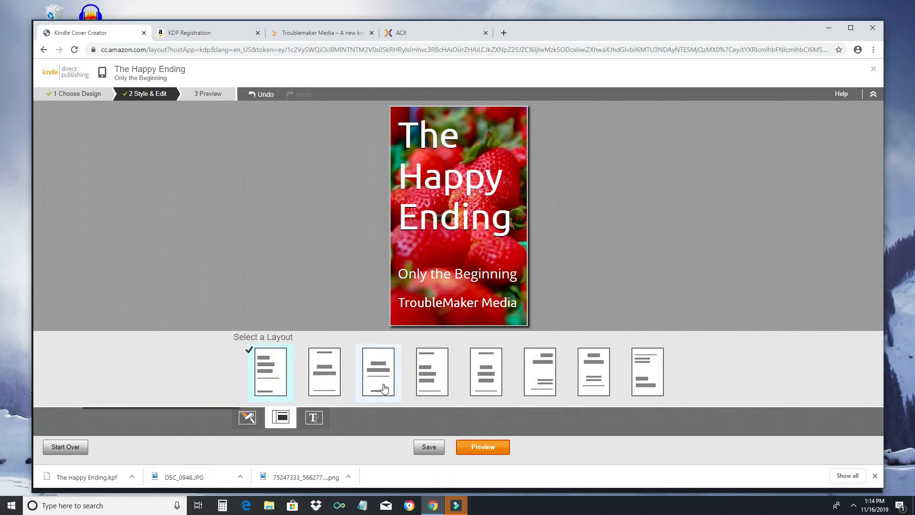
pyautogui.click(385, 370)
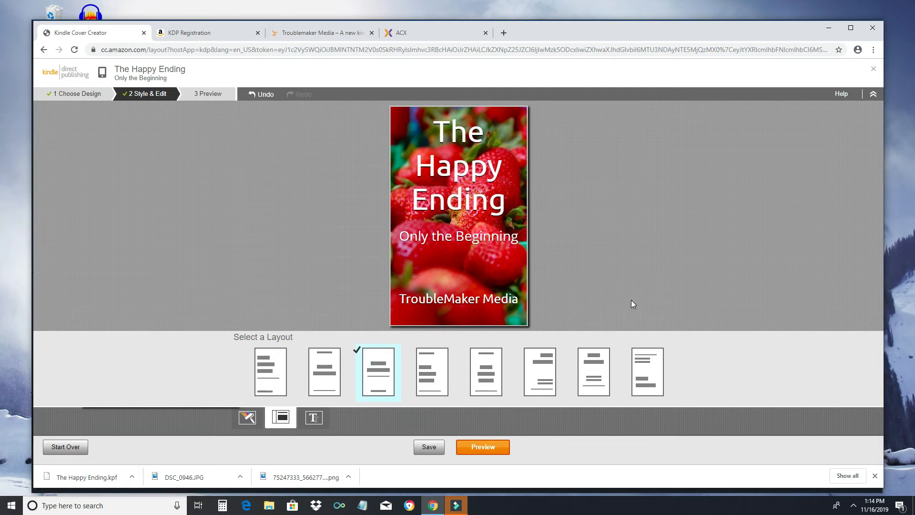
pyautogui.click(466, 449)
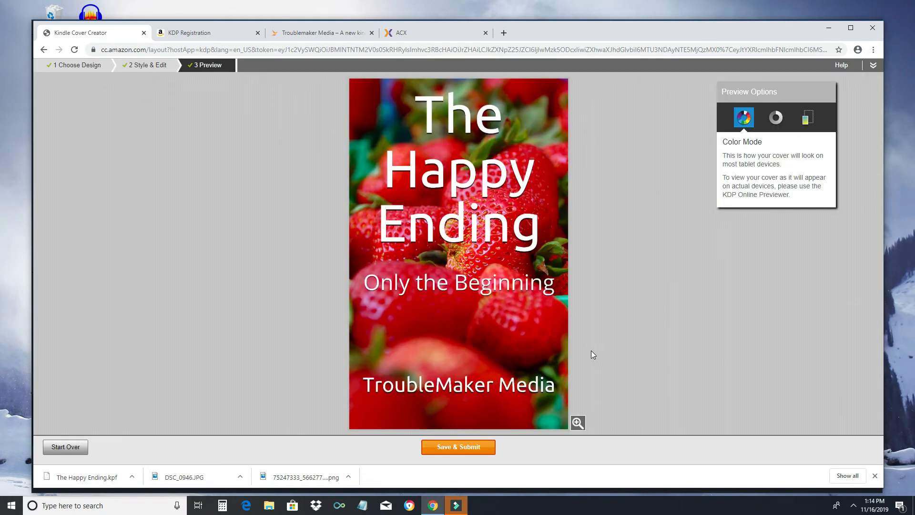
# Step: Save and submit the strawberry cover, then scroll down to the Kindle eBook Cover section
pyautogui.click(452, 447)
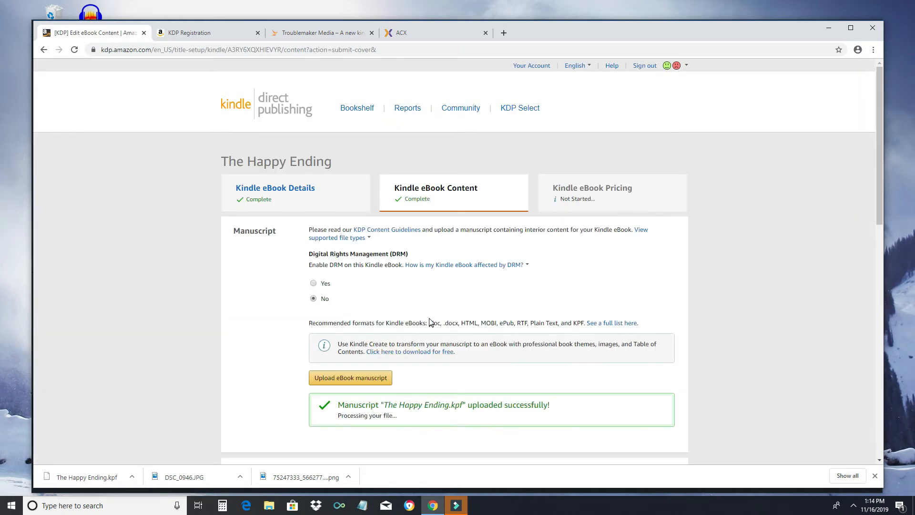
pyautogui.scroll(-6, 431, 320)
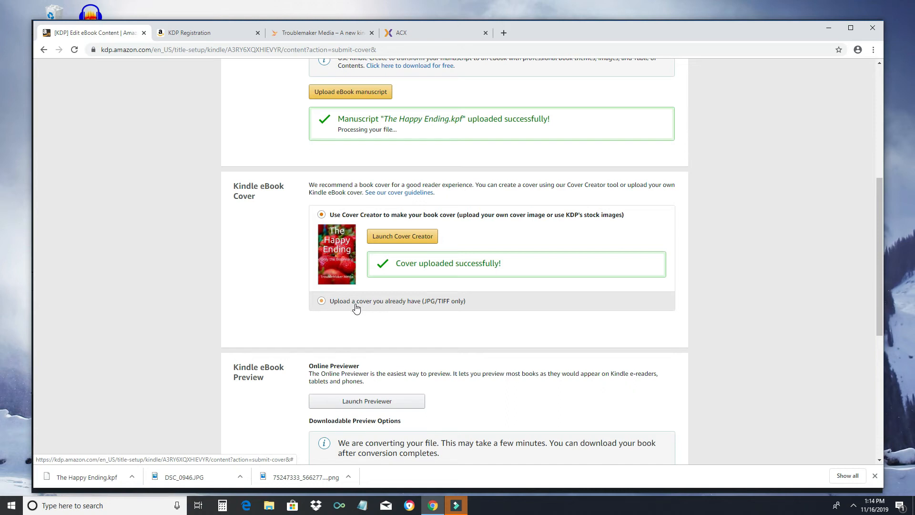
pyautogui.scroll(-3, 358, 307)
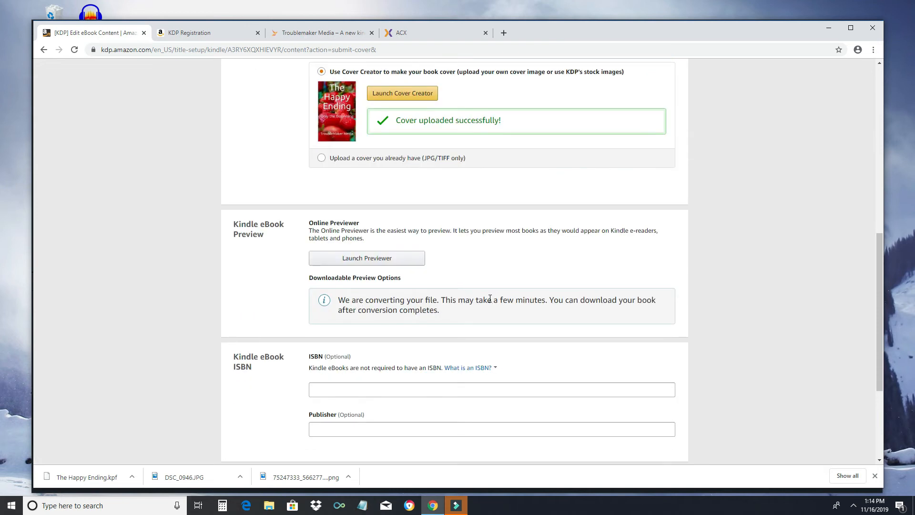
# Step: Launch the online previewer to show The Happy Ending's strawberry cover in tablet view
pyautogui.scroll(-1, 490, 297)
pyautogui.click(350, 221)
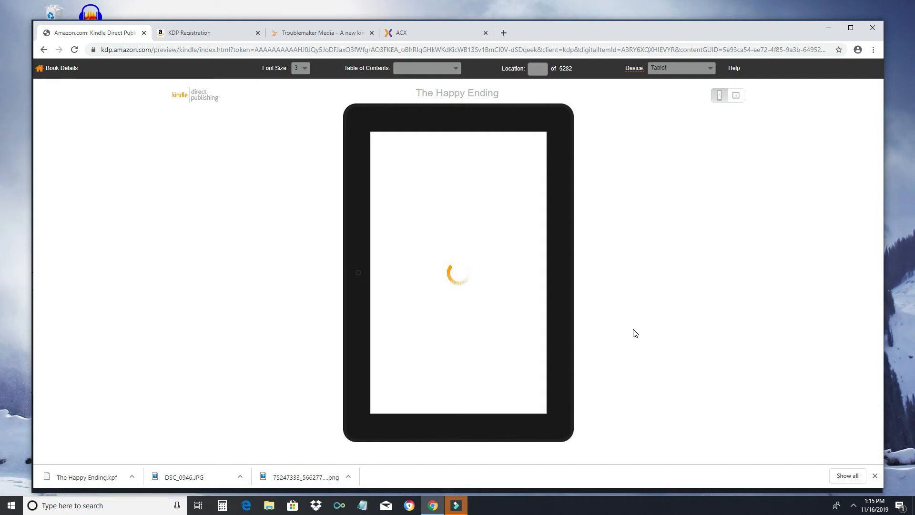
pyautogui.click(576, 285)
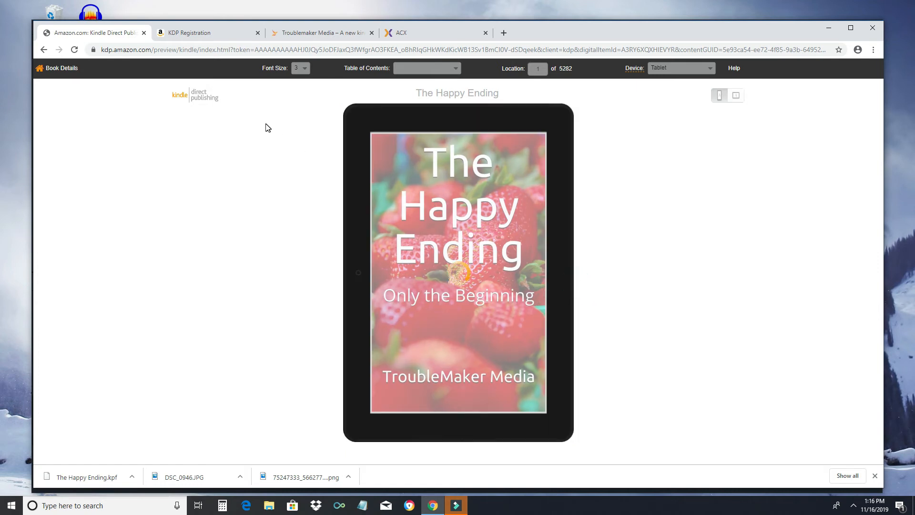
# Step: Go back to Book Details and enter TroubleMaker Media as the publisher
pyautogui.click(46, 70)
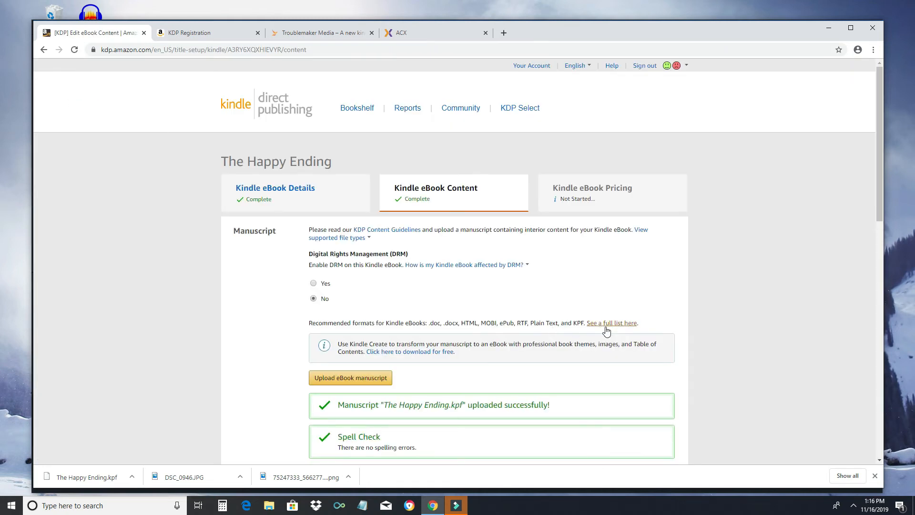
pyautogui.scroll(-10, 619, 334)
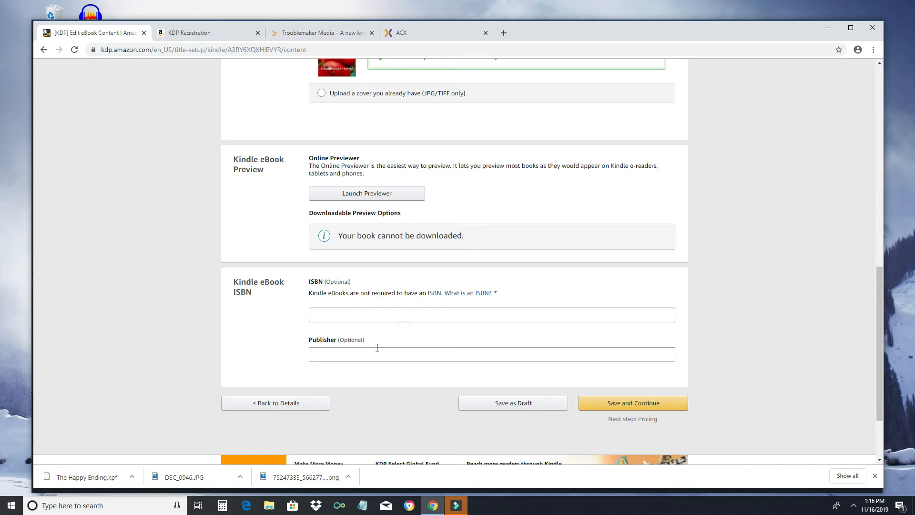
pyautogui.click(360, 353)
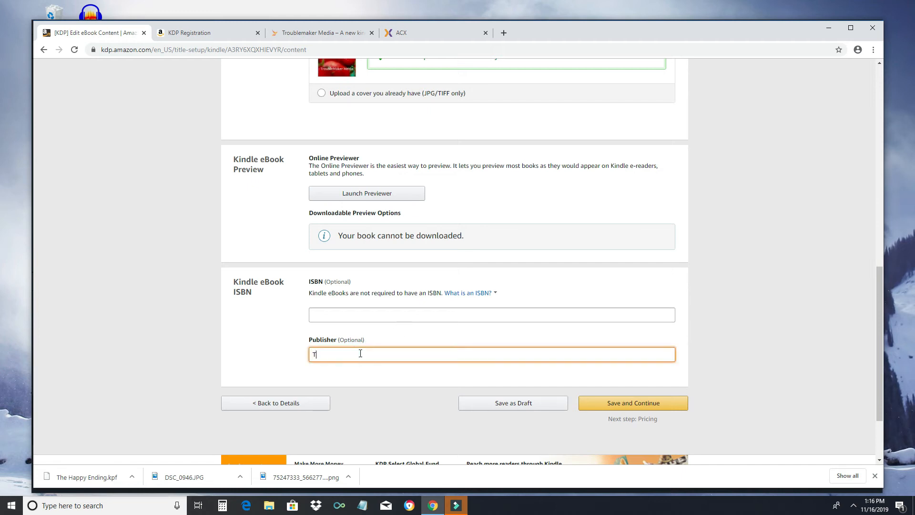
pyautogui.write('TroubleMaker Media')
# Step: Save the content and enrol the eBook in KDP Select on the pricing page
pyautogui.click(640, 403)
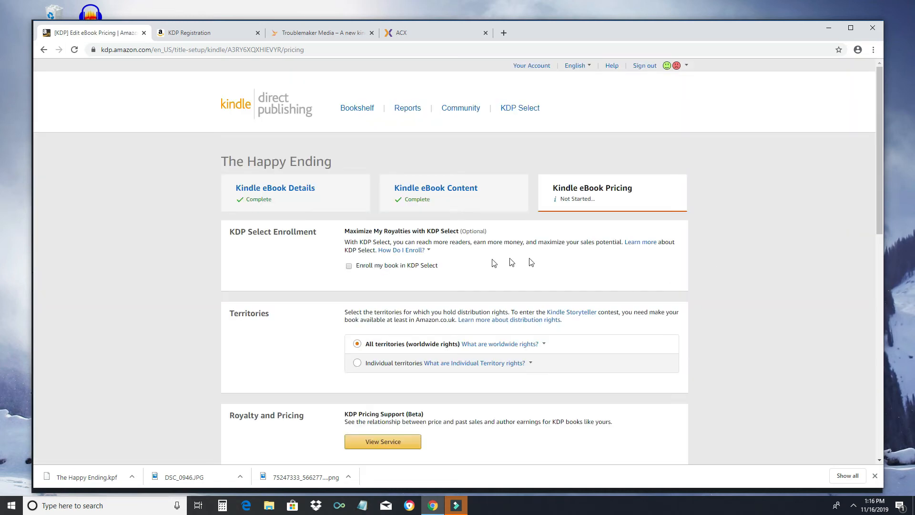
pyautogui.click(431, 268)
pyautogui.scroll(-3, 647, 293)
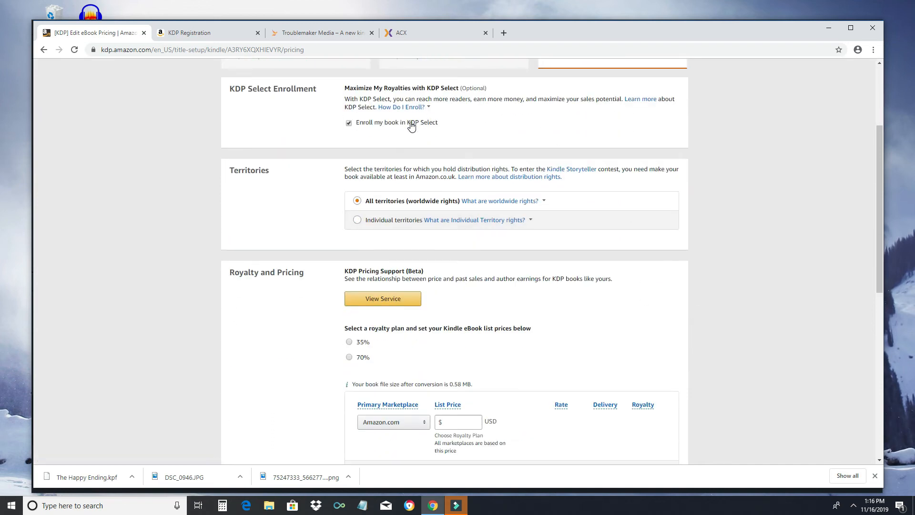
pyautogui.click(358, 124)
# Step: Compare the royalty plans and settle on the 70% royalty option
pyautogui.scroll(-2, 407, 303)
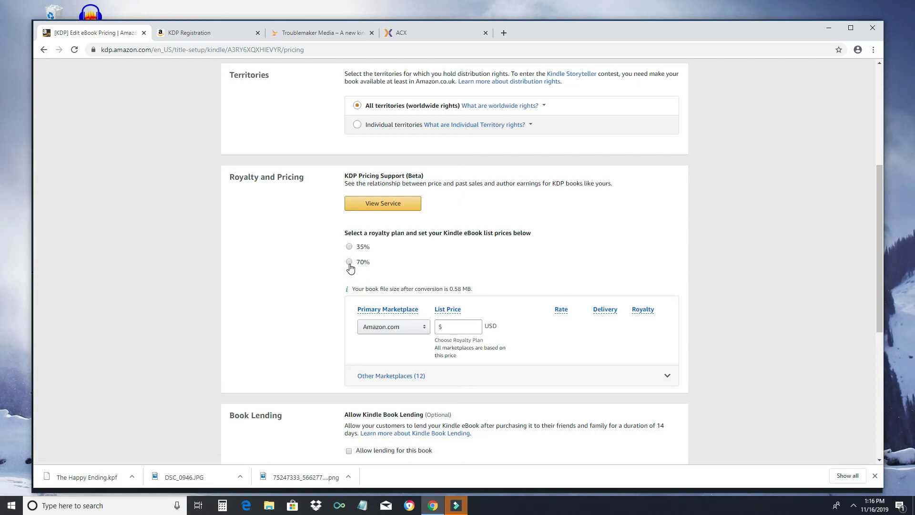
pyautogui.click(349, 247)
pyautogui.click(351, 263)
pyautogui.scroll(-2, 350, 264)
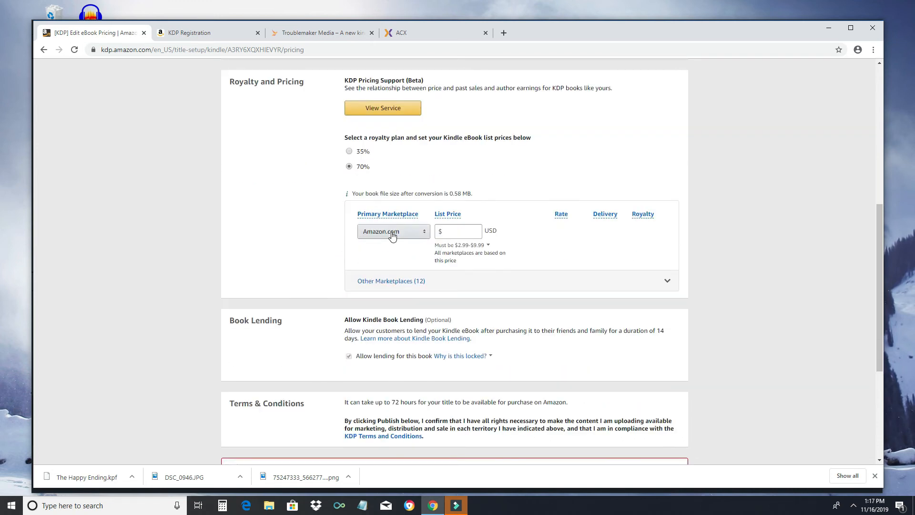
pyautogui.click(387, 213)
pyautogui.click(349, 151)
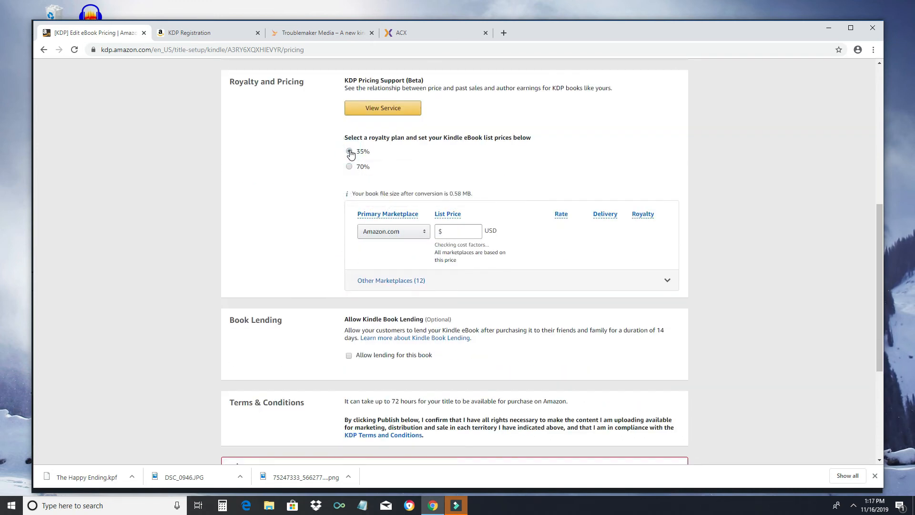
pyautogui.click(351, 170)
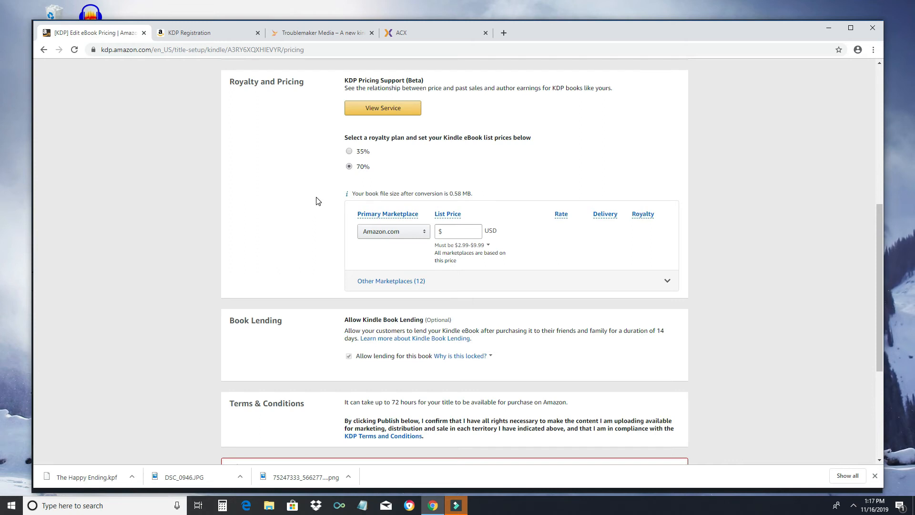
pyautogui.scroll(6, 316, 201)
pyautogui.scroll(-2, 316, 200)
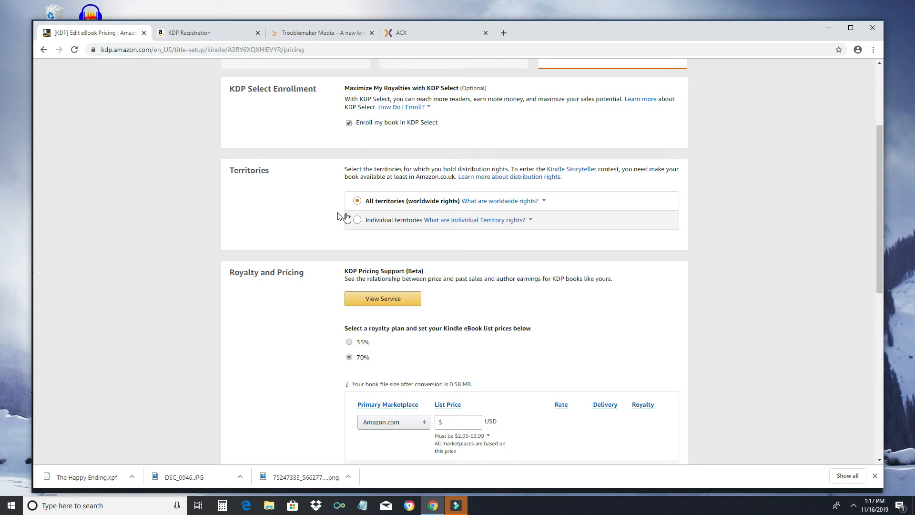
pyautogui.scroll(-2, 364, 284)
pyautogui.scroll(-4, 418, 251)
pyautogui.scroll(2, 453, 161)
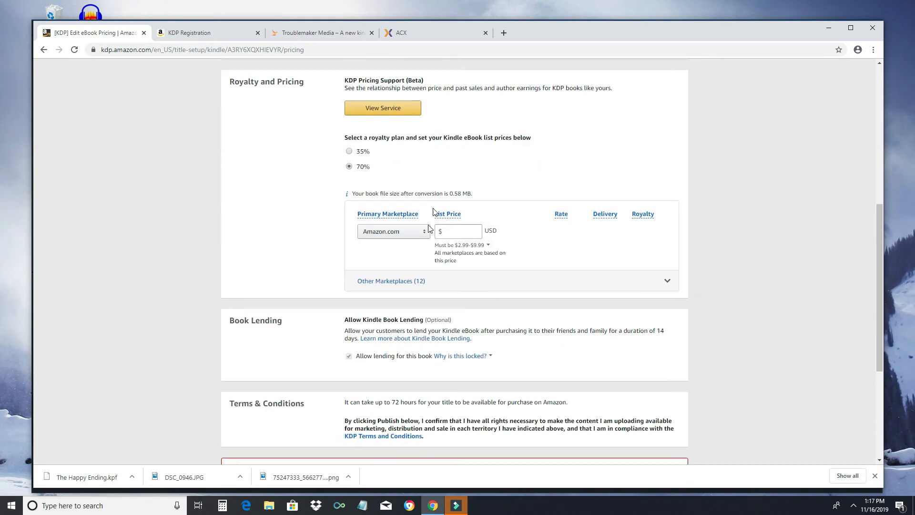
pyautogui.click(446, 232)
pyautogui.write('2.99')
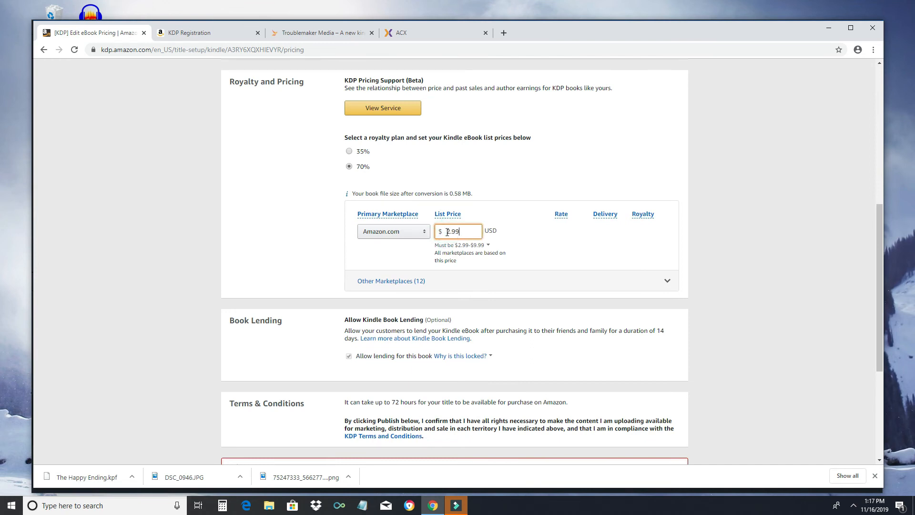
pyautogui.click(447, 214)
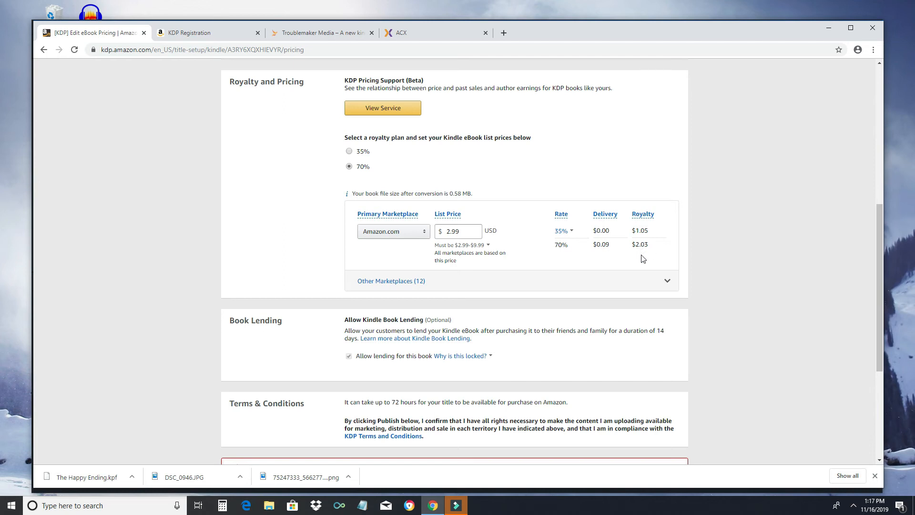
pyautogui.scroll(-2, 581, 273)
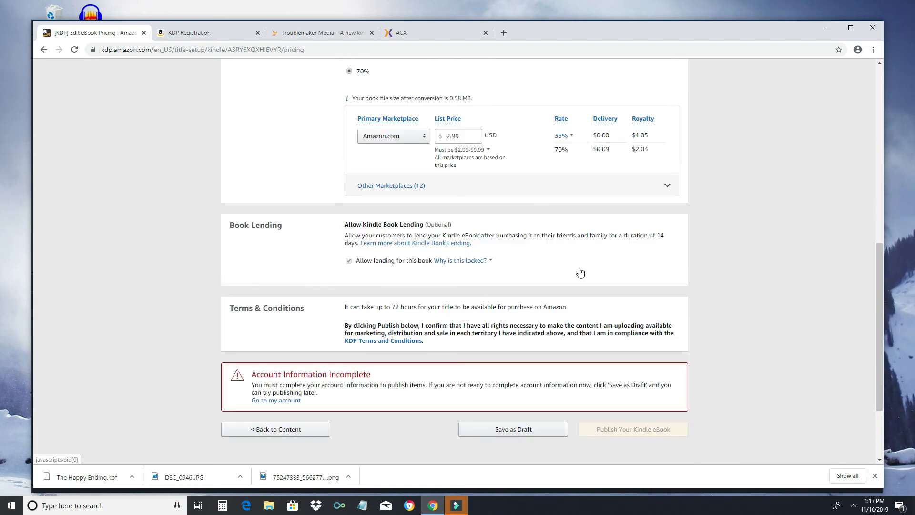
# Step: Expand Other Marketplaces (12) and review prices such as £2.32 UK and €2.99 Germany
pyautogui.click(667, 187)
pyautogui.scroll(-3, 648, 264)
pyautogui.scroll(-4, 646, 266)
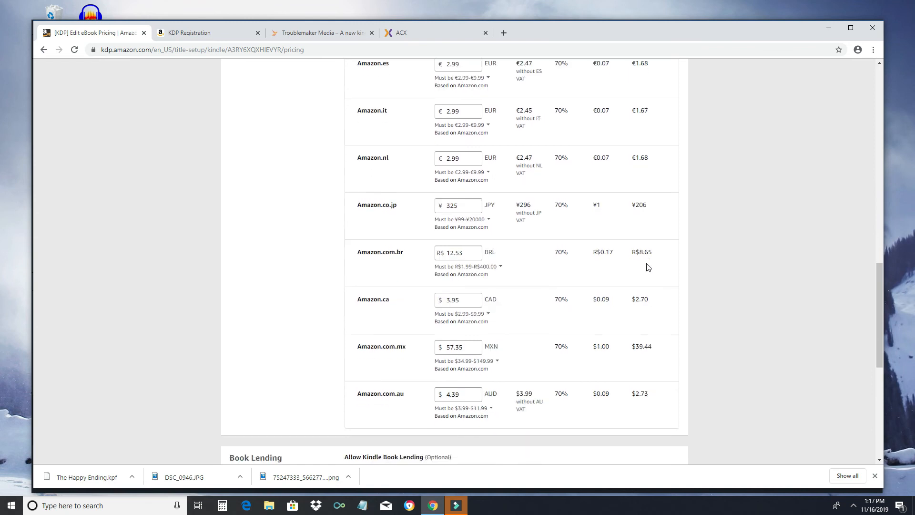
pyautogui.scroll(-2, 648, 268)
pyautogui.scroll(-4, 648, 268)
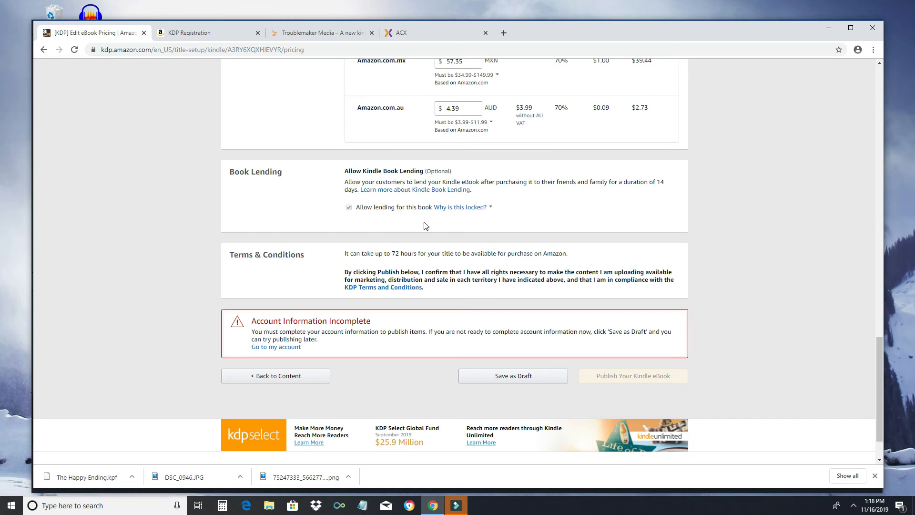
pyautogui.scroll(-1, 594, 234)
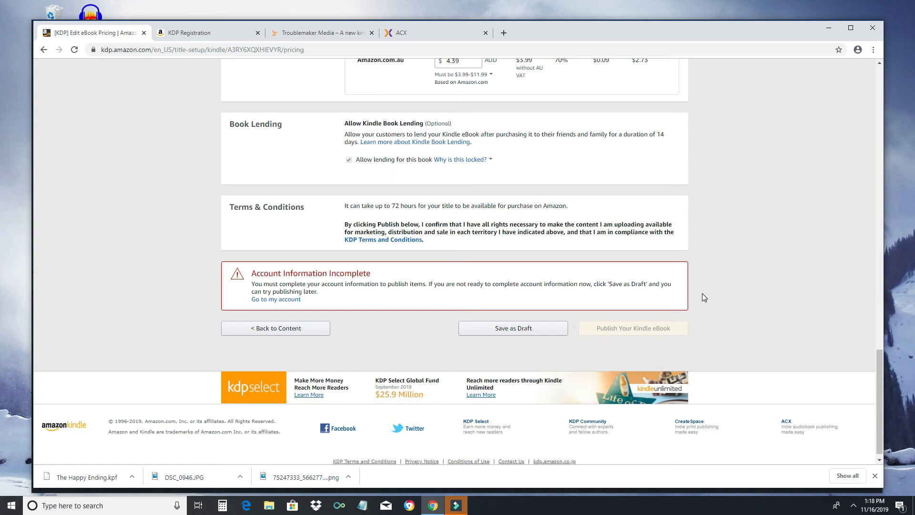
pyautogui.scroll(13, 705, 297)
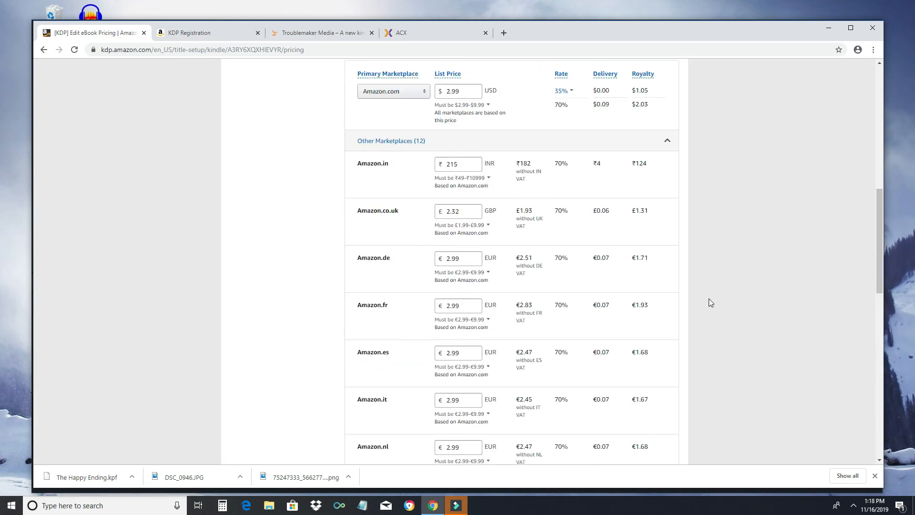
pyautogui.scroll(12, 710, 302)
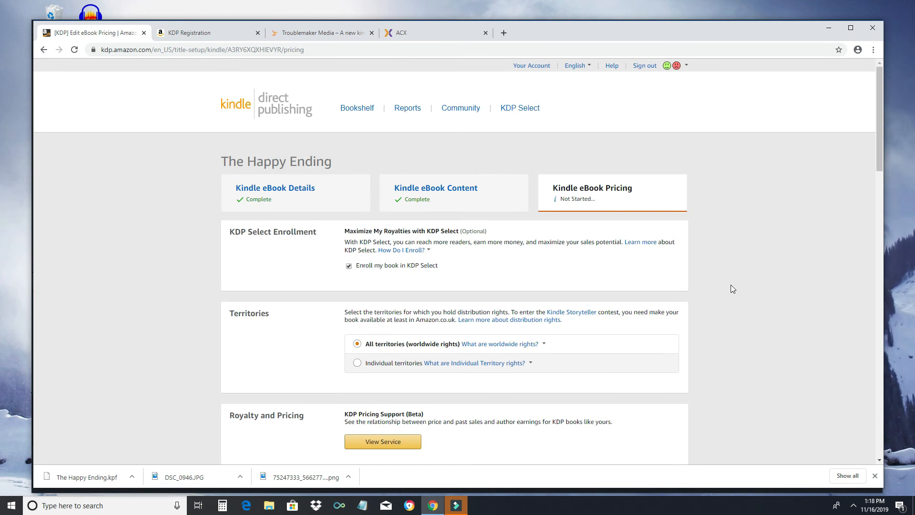
# Step: Save the pricing changes, return to the Bookshelf, and start a new paperback title
pyautogui.click(363, 110)
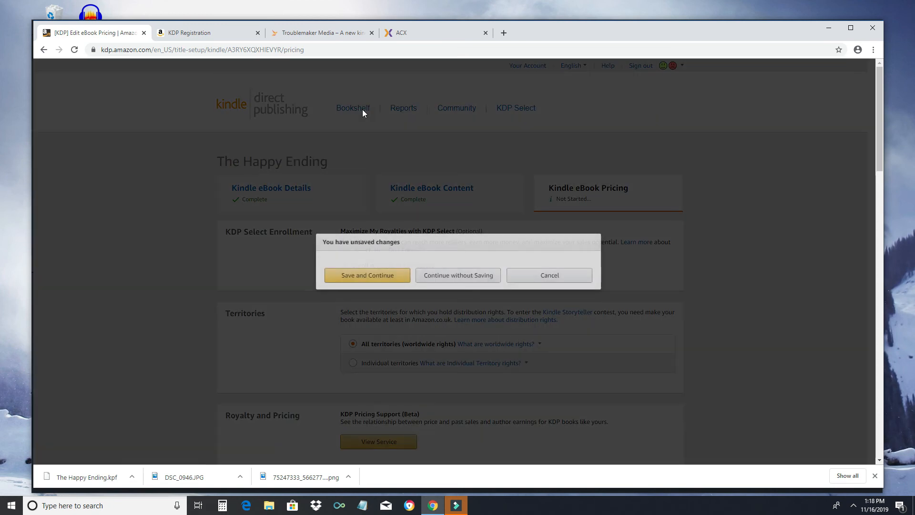
pyautogui.click(379, 279)
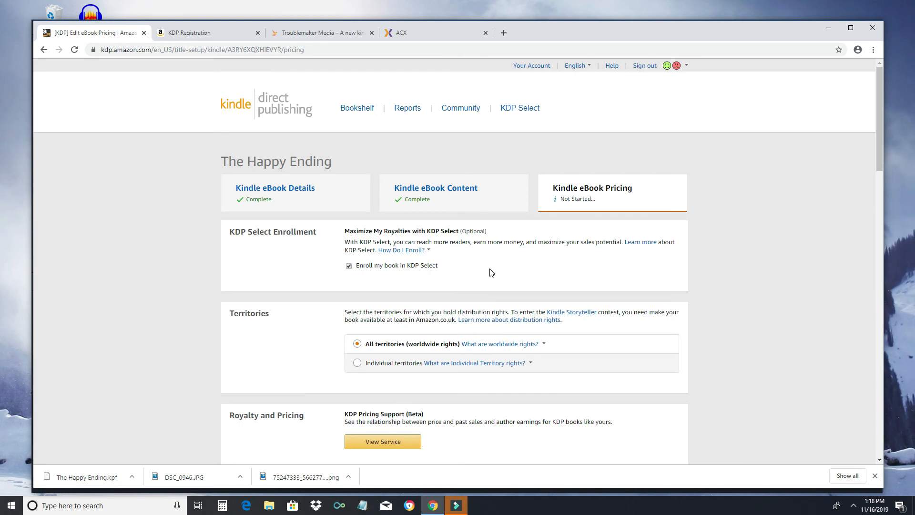
pyautogui.click(365, 118)
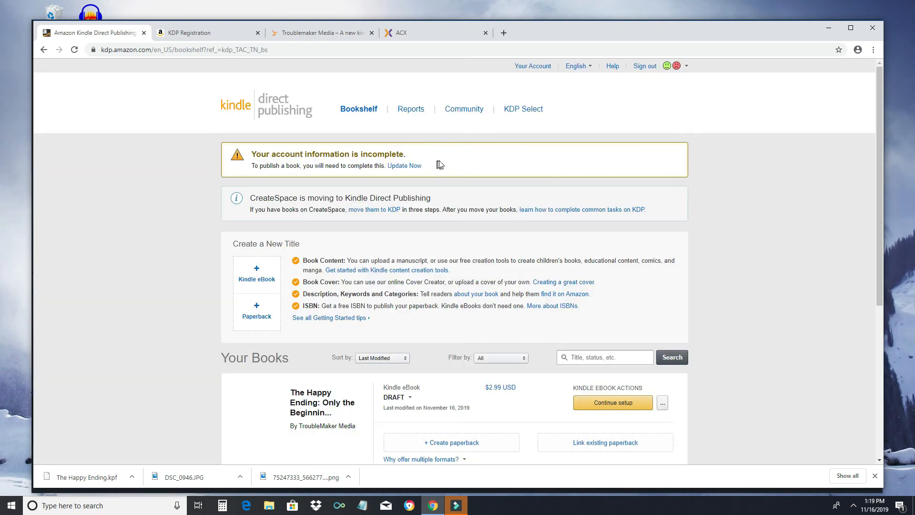
pyautogui.scroll(-3, 448, 210)
pyautogui.scroll(-1, 458, 226)
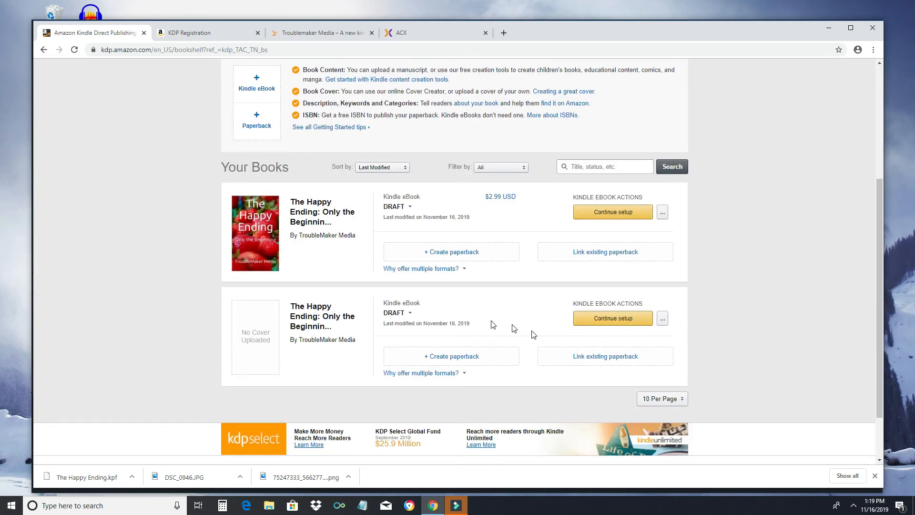
pyautogui.scroll(1, 334, 337)
pyautogui.scroll(2, 335, 338)
pyautogui.click(253, 225)
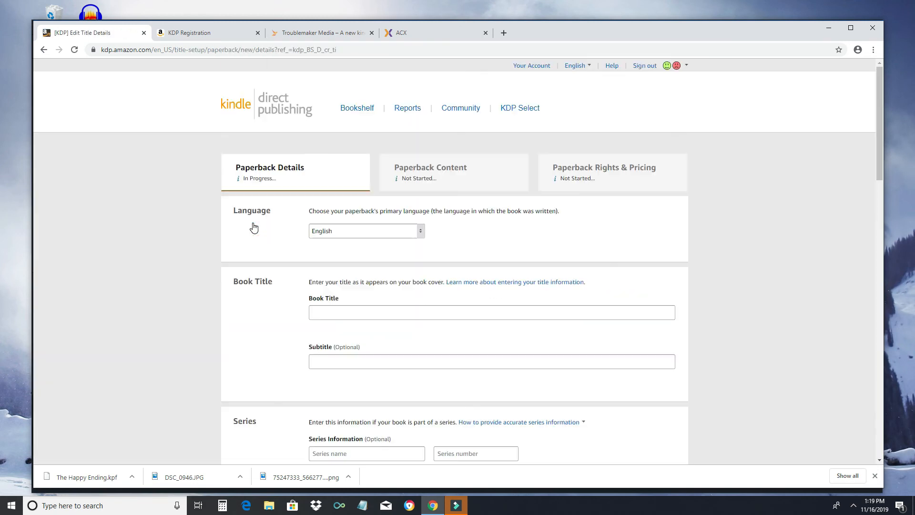
# Step: Enter the paperback title 'The Happy Ending', its subtitle, and series number 1
pyautogui.click(351, 314)
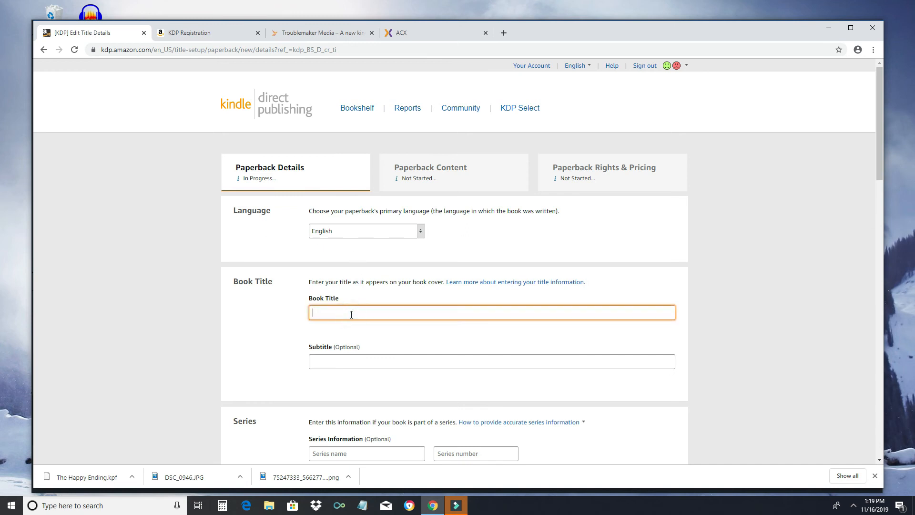
pyautogui.write('The Happy ENding')
pyautogui.press('BackSpace')
pyautogui.write('ding')
pyautogui.press('Tab')
pyautogui.write('Only the Beginni')
pyautogui.press('Tab')
pyautogui.press('Tab')
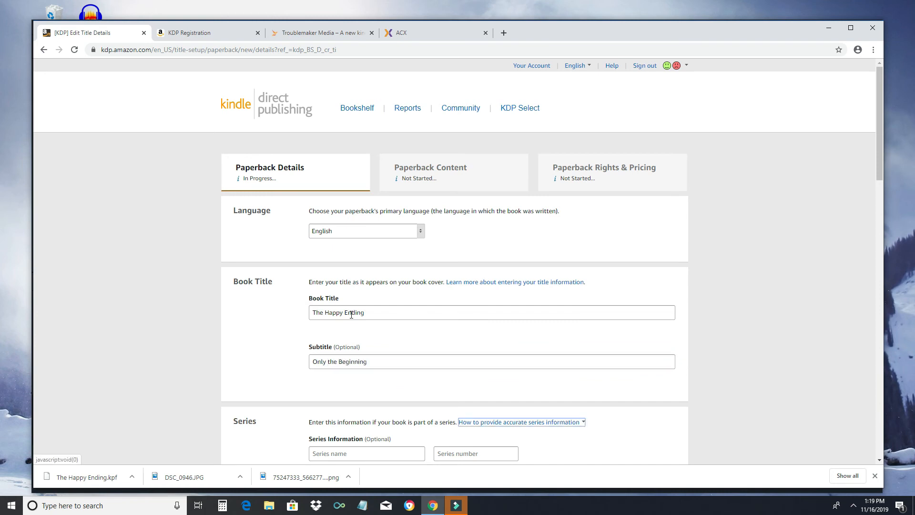
pyautogui.write('Stories')
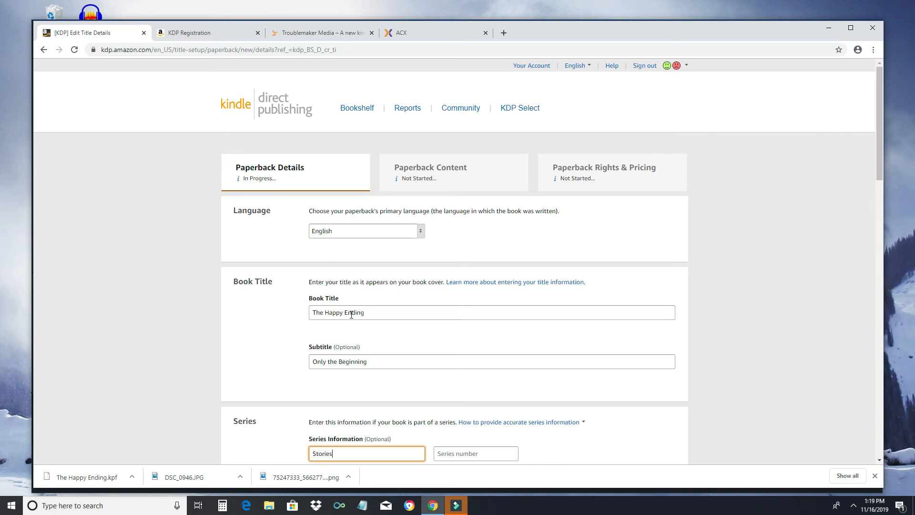
pyautogui.press('Tab')
pyautogui.write('1')
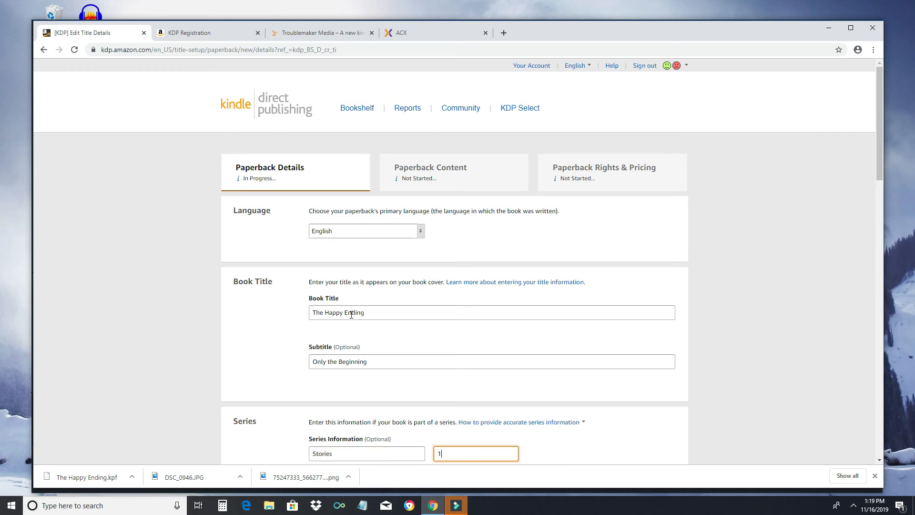
# Step: Fill in the author's first and last name
pyautogui.scroll(-4, 351, 313)
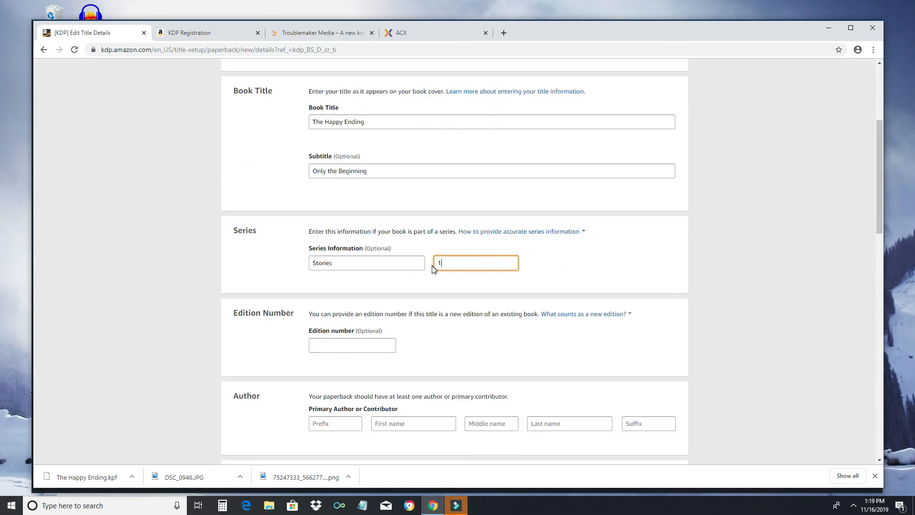
pyautogui.scroll(-2, 423, 275)
pyautogui.scroll(-2, 426, 269)
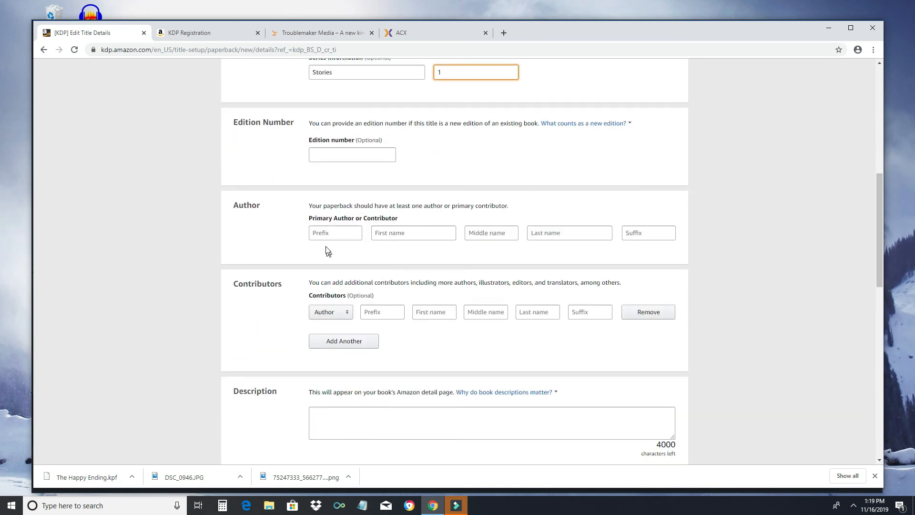
pyautogui.click(379, 234)
pyautogui.write('T')
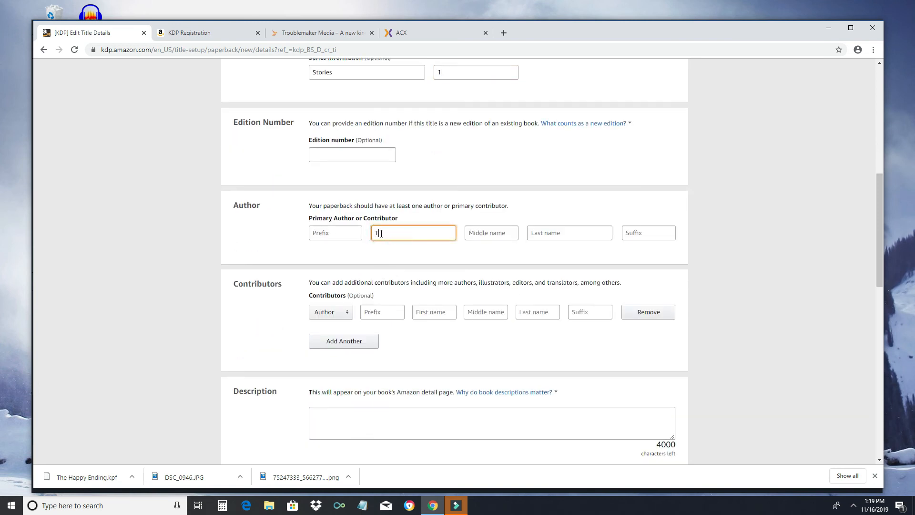
pyautogui.write('roublemak')
pyautogui.write('Make')
pyautogui.press('Tab')
pyautogui.press('Tab')
pyautogui.write('Med')
pyautogui.press('Tab')
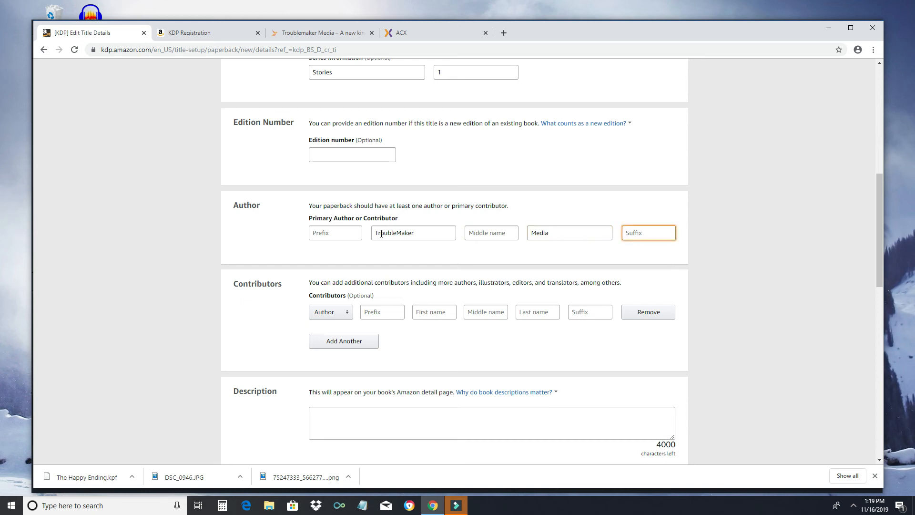
# Step: Add TroubleMaker Media as an Editor contributor
pyautogui.click(345, 312)
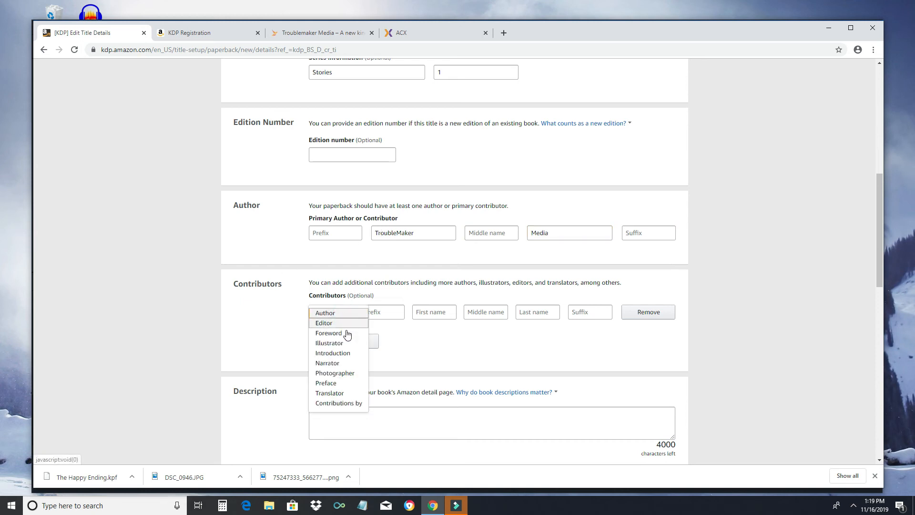
pyautogui.click(336, 323)
pyautogui.click(430, 313)
pyautogui.write('Trouble')
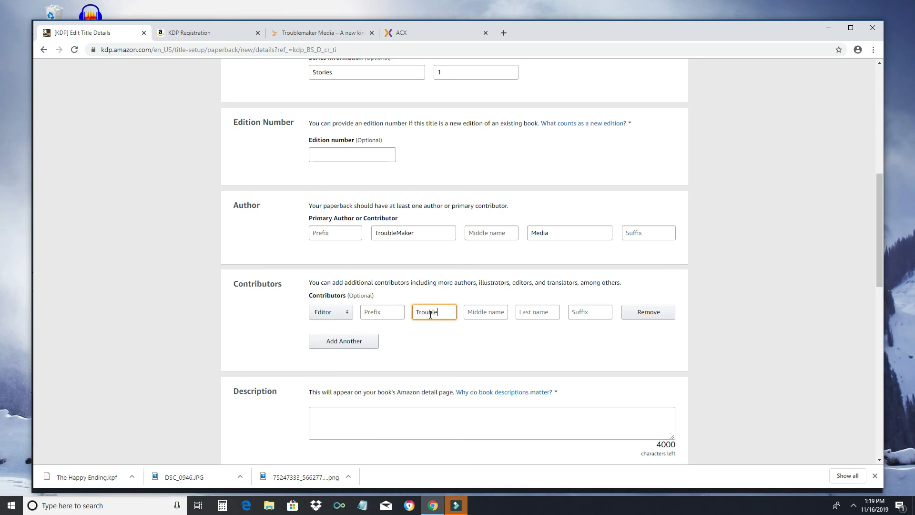
pyautogui.write('Maker')
pyautogui.press('Tab')
pyautogui.press('Tab')
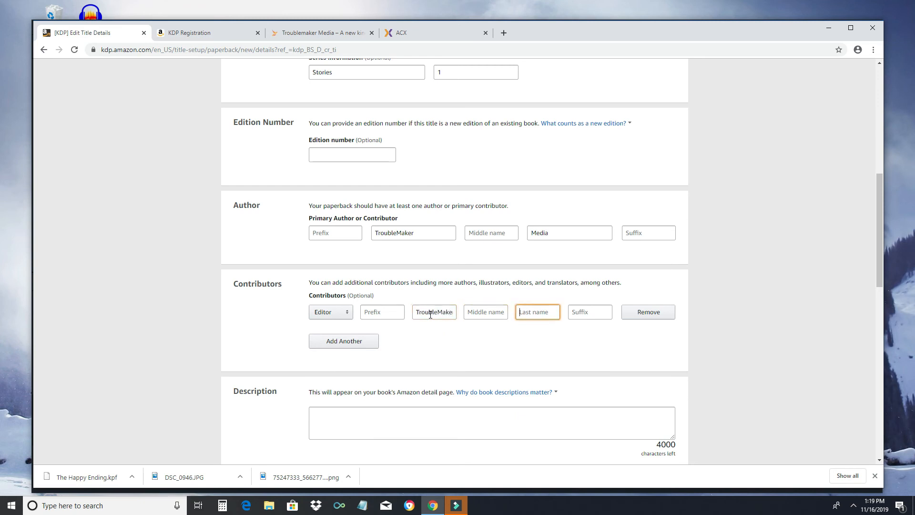
pyautogui.write('Media')
# Step: Add a second contributor as Narrator with the narrator's full name
pyautogui.click(361, 341)
pyautogui.click(344, 342)
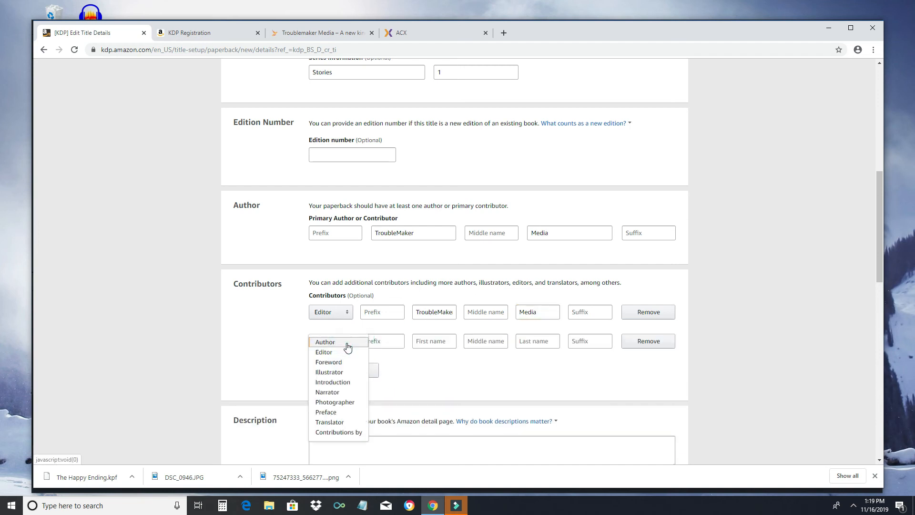
pyautogui.click(334, 392)
pyautogui.click(438, 342)
pyautogui.press('Tab')
pyautogui.press('Tab')
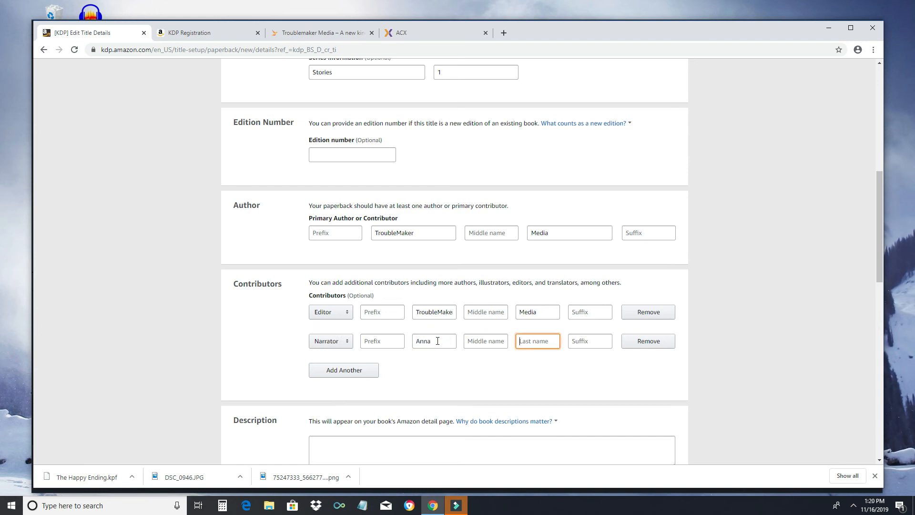
# Step: Add description 'This is an excellent book.', claim the copyright, and enter keyword 'keywords'
pyautogui.scroll(-4, 439, 341)
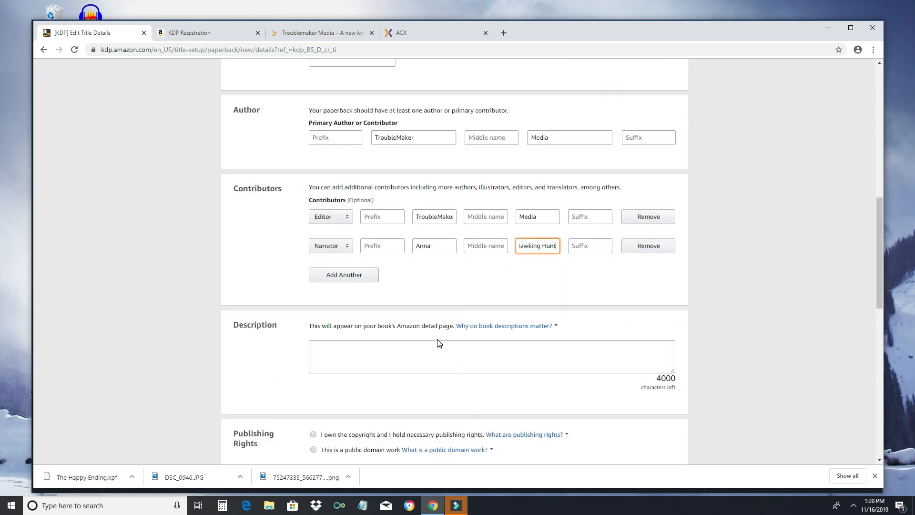
pyautogui.click(352, 256)
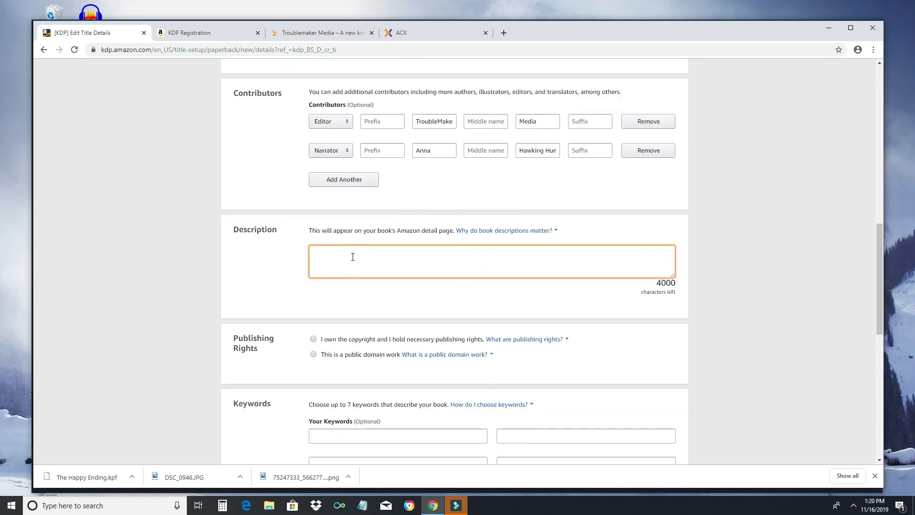
pyautogui.write('This is an excellent book.')
pyautogui.scroll(-3, 367, 264)
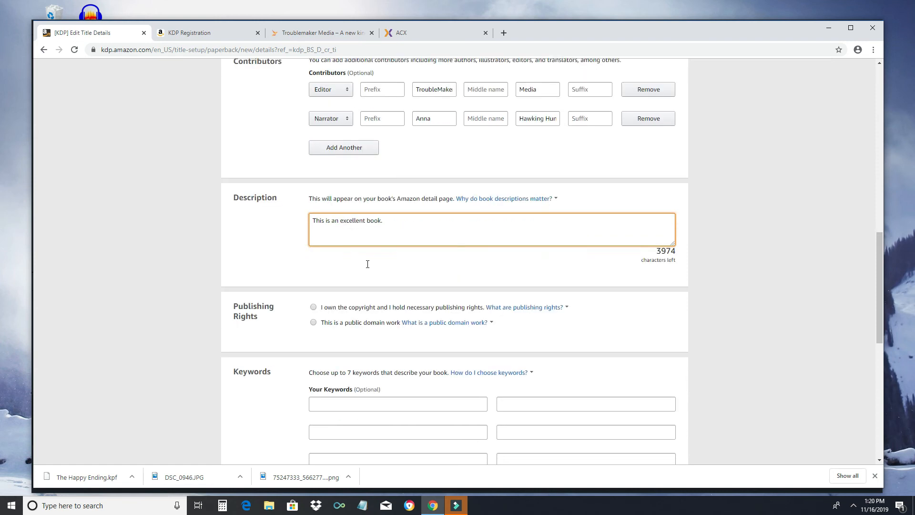
pyautogui.click(329, 201)
pyautogui.click(350, 294)
pyautogui.write('keywords')
pyautogui.scroll(-5, 348, 295)
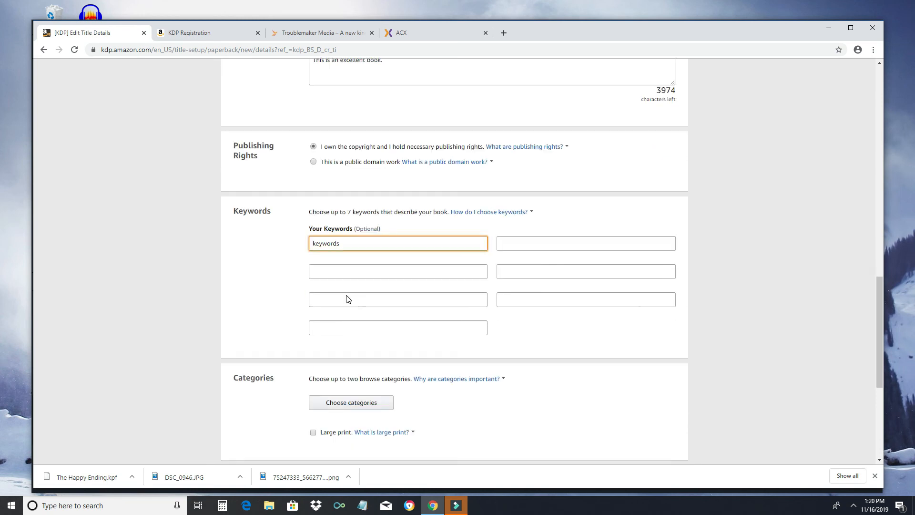
# Step: Set categories Fiction > Romance > Romantic Comedy and Suspense, mark Adult Content No, and save
pyautogui.click(347, 223)
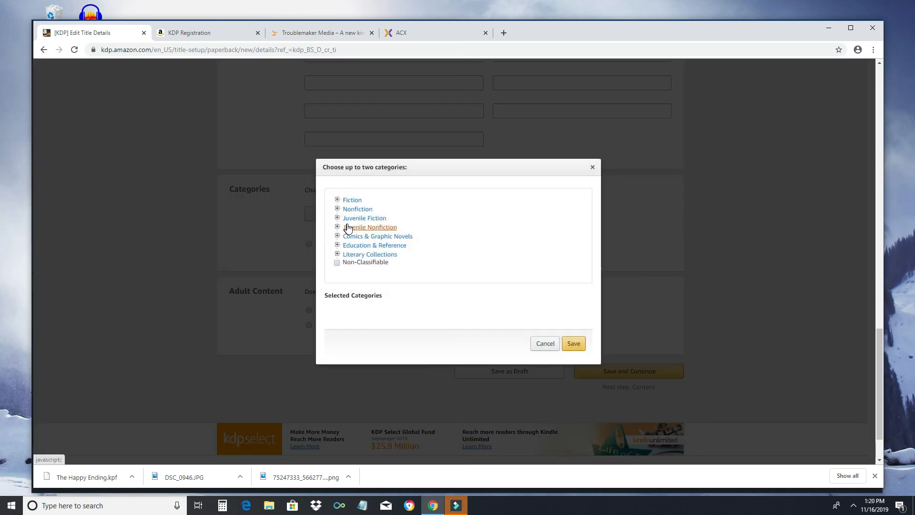
pyautogui.click(350, 201)
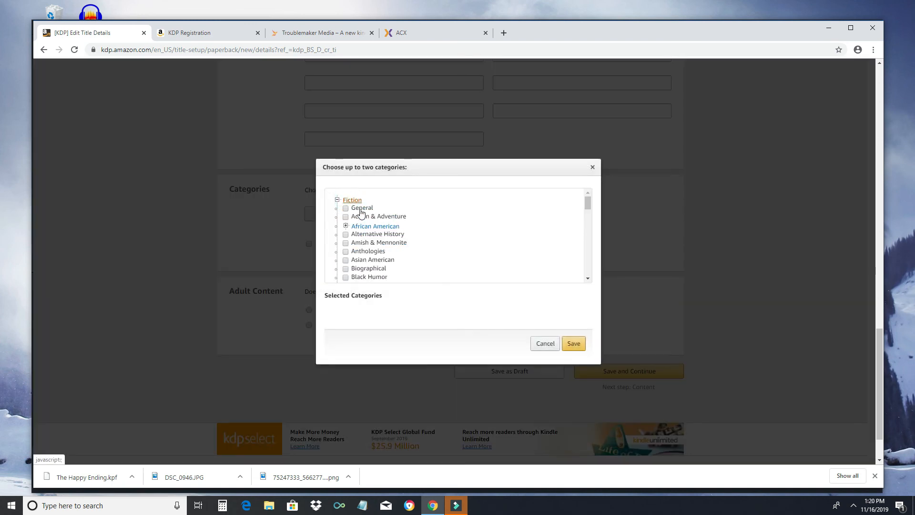
pyautogui.scroll(-5, 406, 250)
pyautogui.scroll(-1, 404, 251)
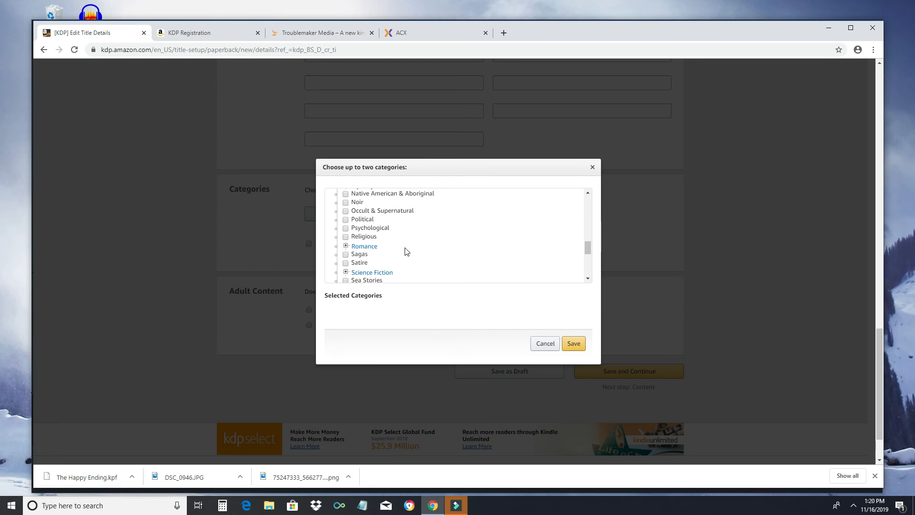
pyautogui.scroll(2, 405, 251)
pyautogui.scroll(-3, 403, 250)
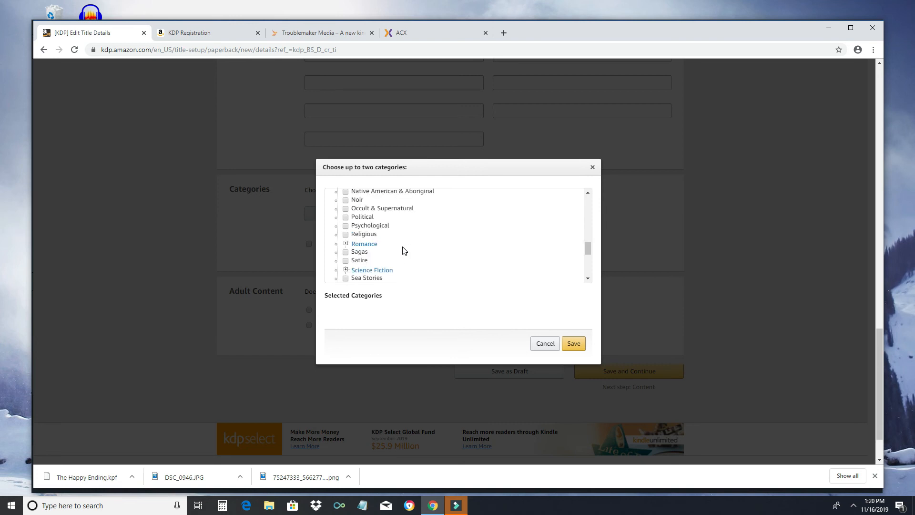
pyautogui.scroll(2, 383, 248)
pyautogui.scroll(1, 366, 234)
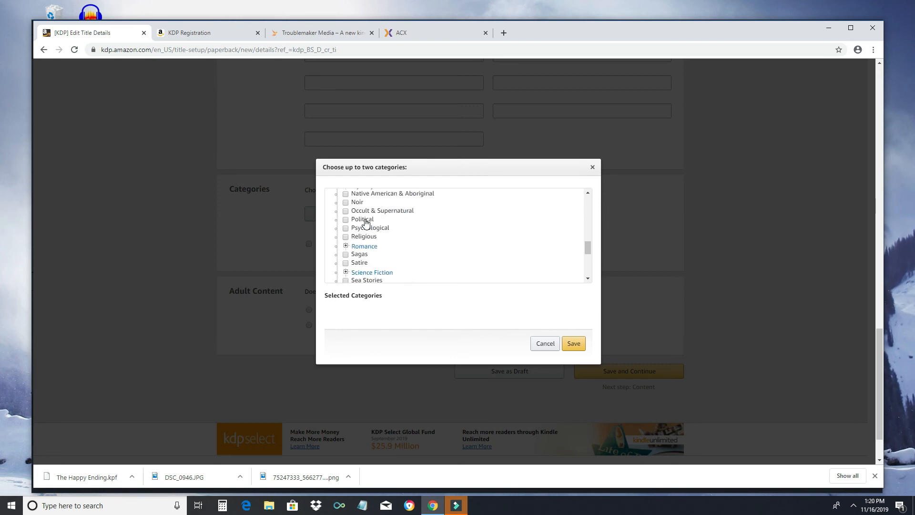
pyautogui.click(365, 244)
pyautogui.scroll(-4, 381, 238)
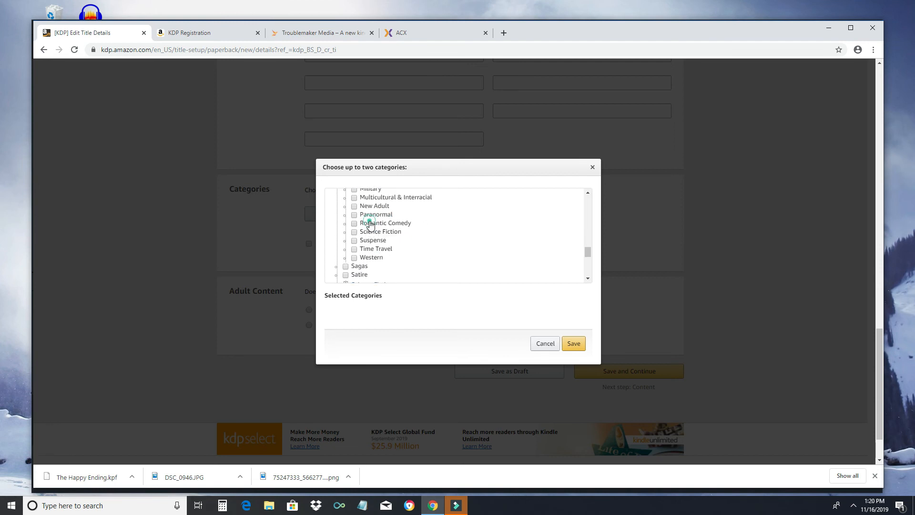
pyautogui.click(370, 224)
pyautogui.click(371, 241)
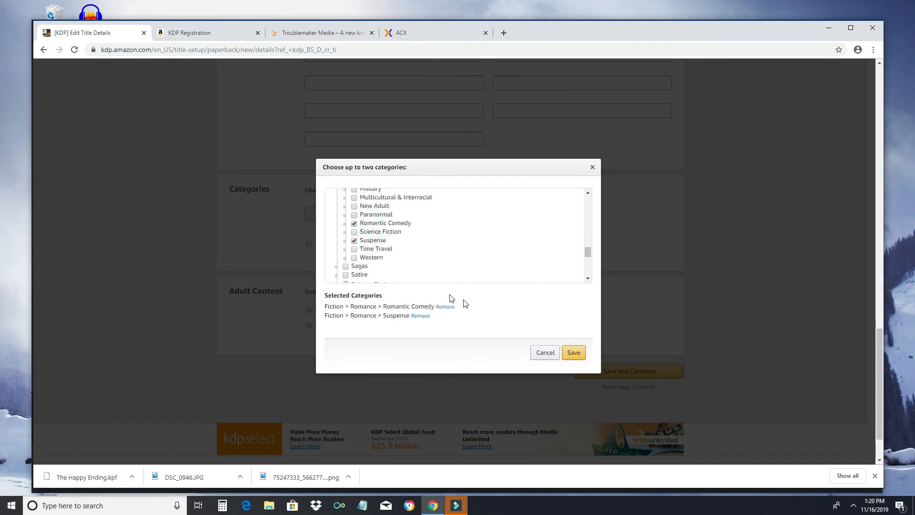
pyautogui.click(572, 352)
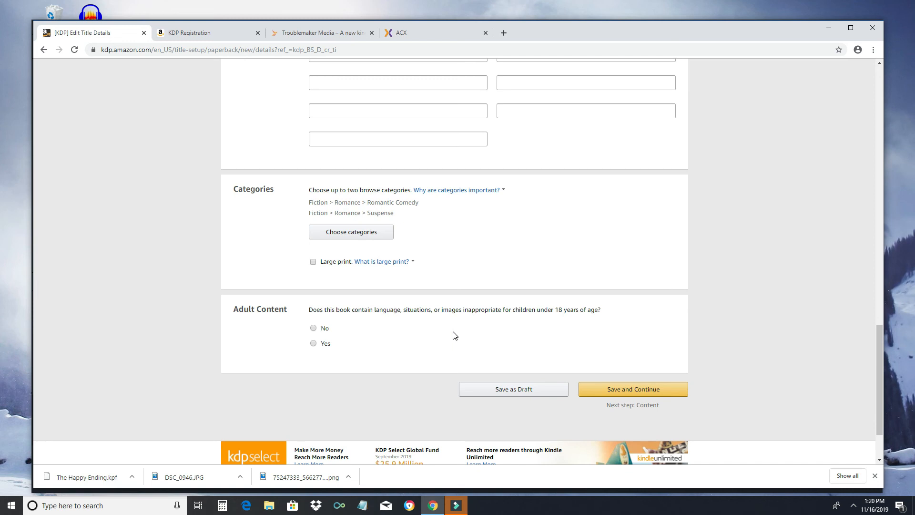
pyautogui.click(314, 328)
pyautogui.click(625, 389)
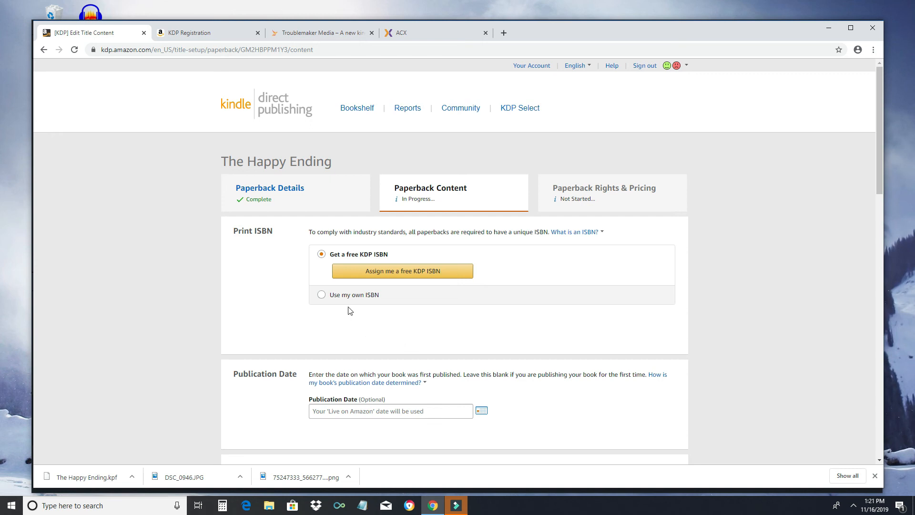
# Step: Keep the free KDP ISBN option and view other trim sizes, leaving 6 x 9 in
pyautogui.click(323, 295)
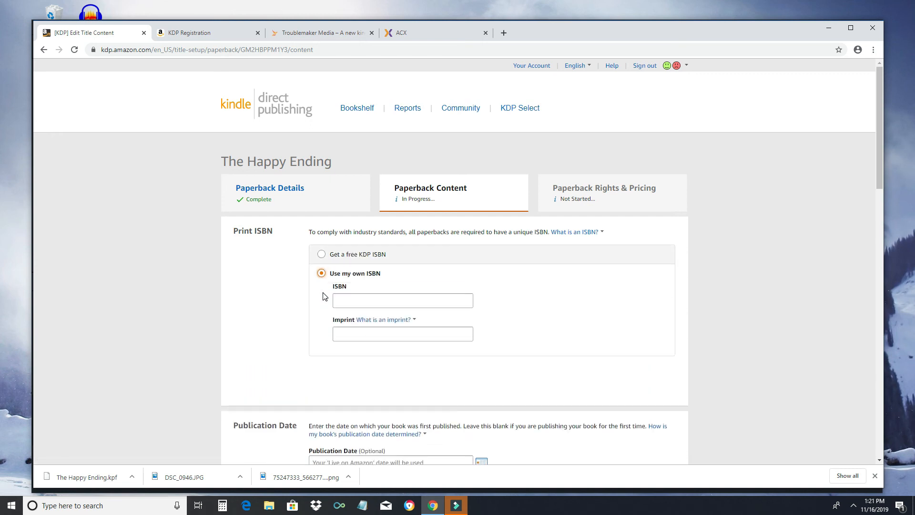
pyautogui.click(321, 254)
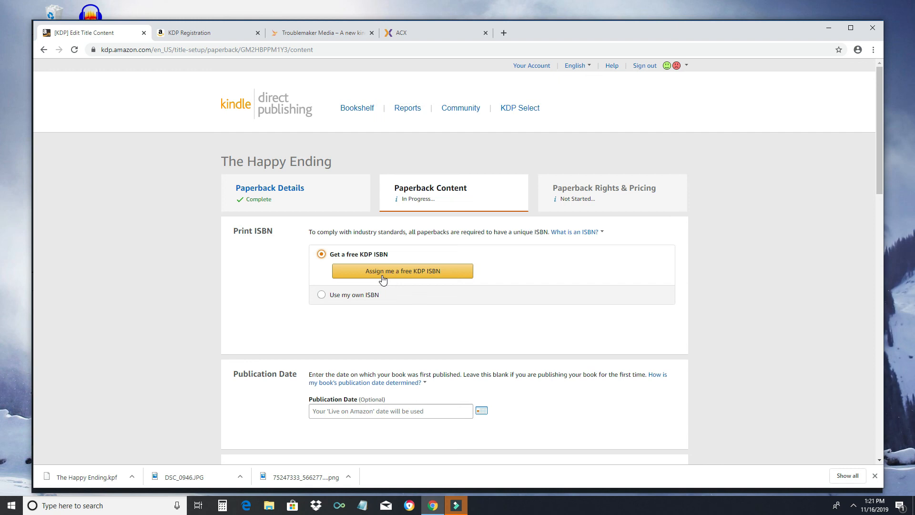
pyautogui.scroll(-2, 384, 280)
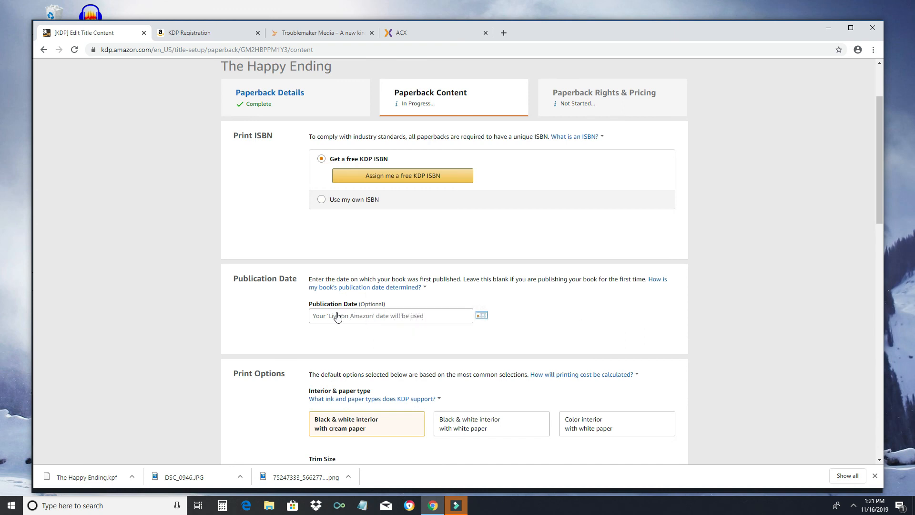
pyautogui.scroll(-5, 337, 316)
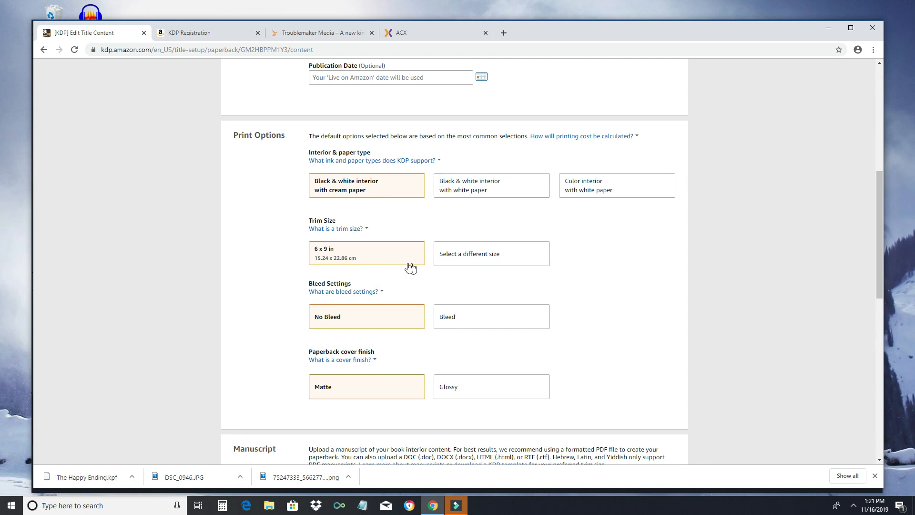
pyautogui.click(476, 254)
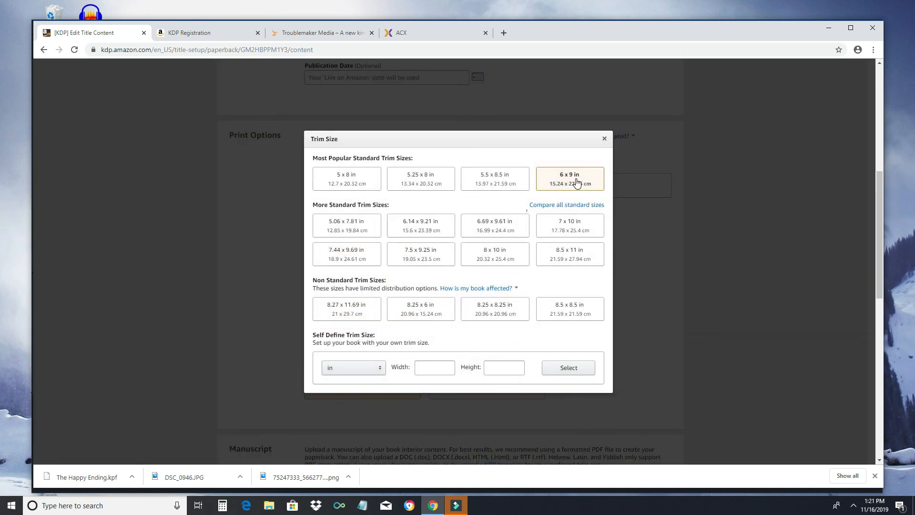
pyautogui.click(604, 138)
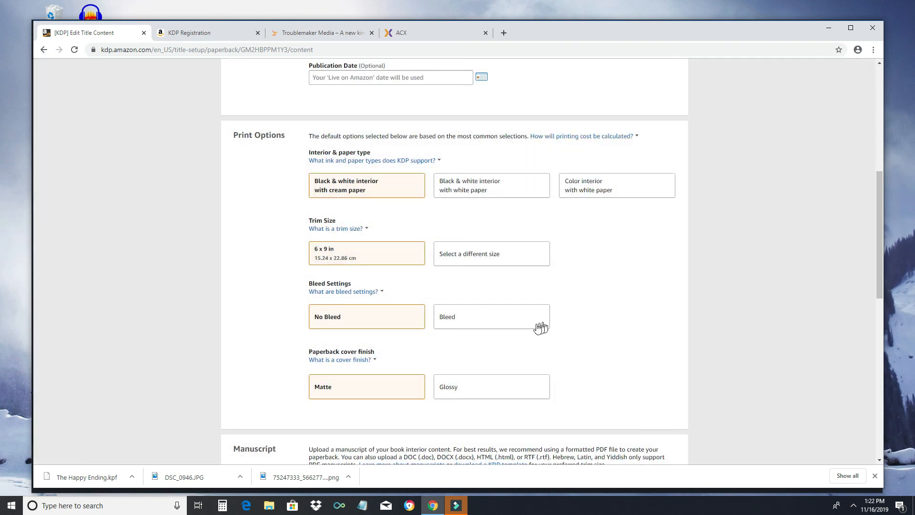
pyautogui.scroll(-2, 542, 326)
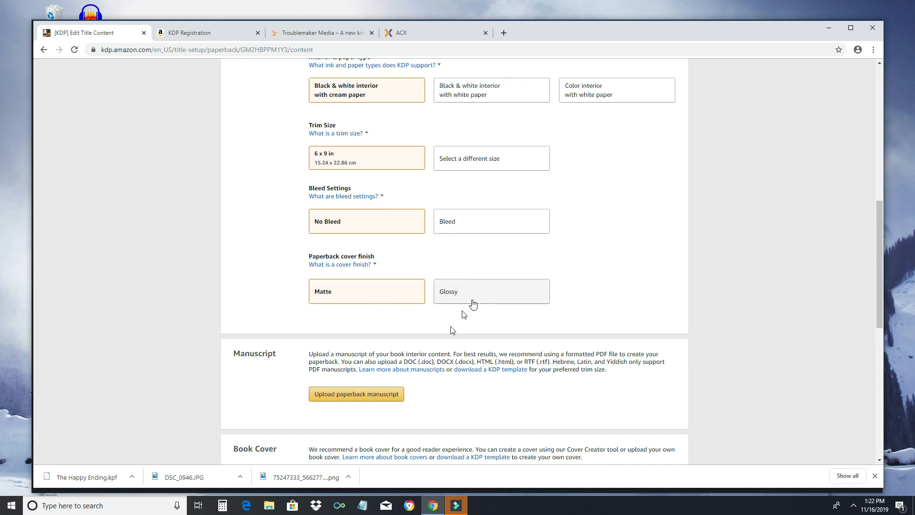
pyautogui.scroll(-2, 463, 383)
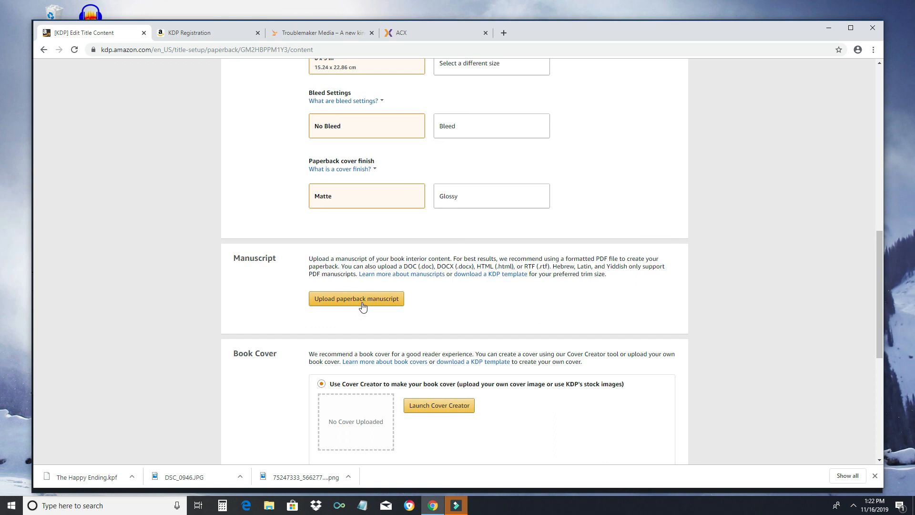
pyautogui.scroll(-3, 407, 312)
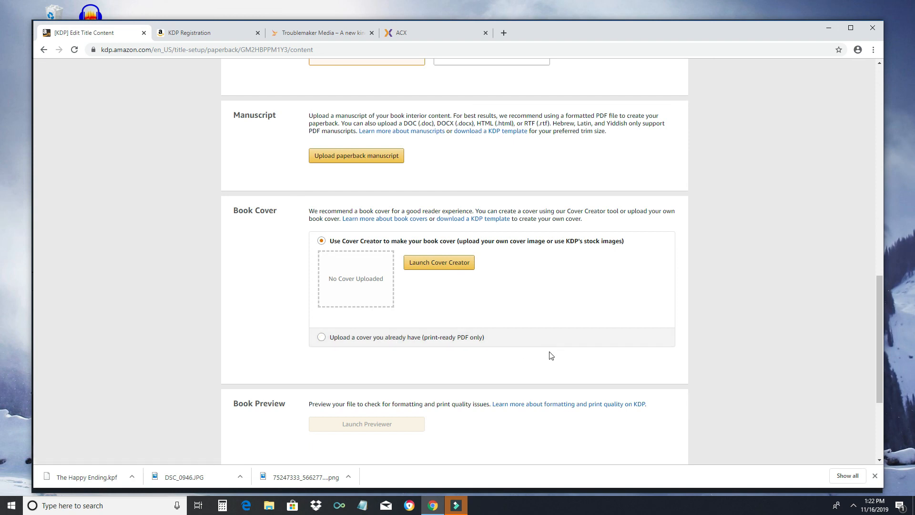
pyautogui.scroll(-2, 555, 352)
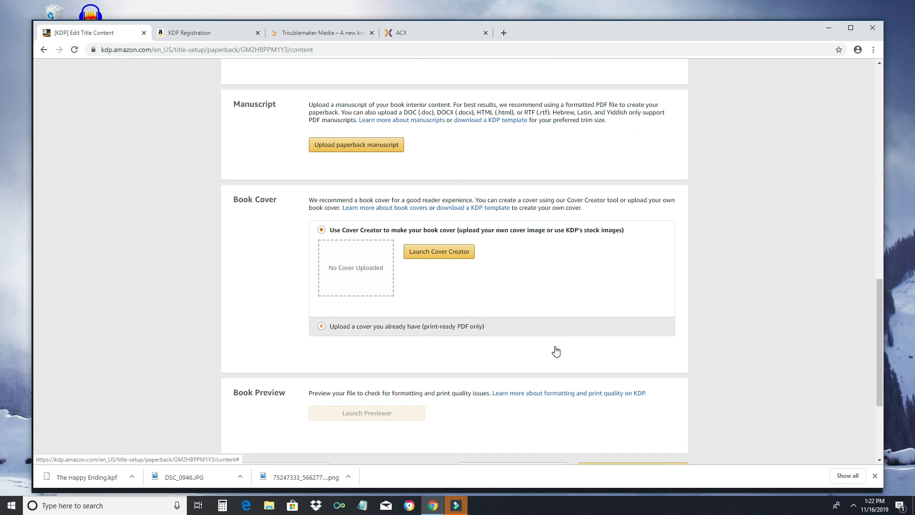
pyautogui.moveTo(370, 333)
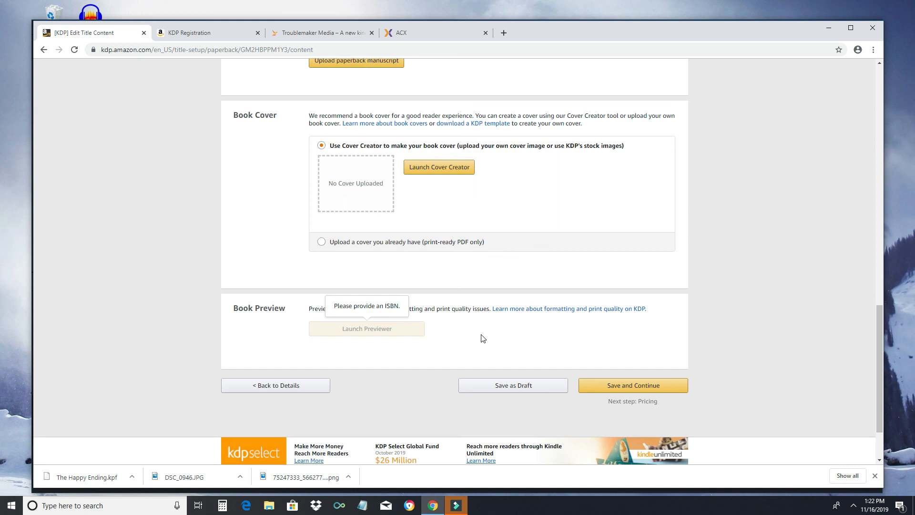
pyautogui.scroll(4, 487, 351)
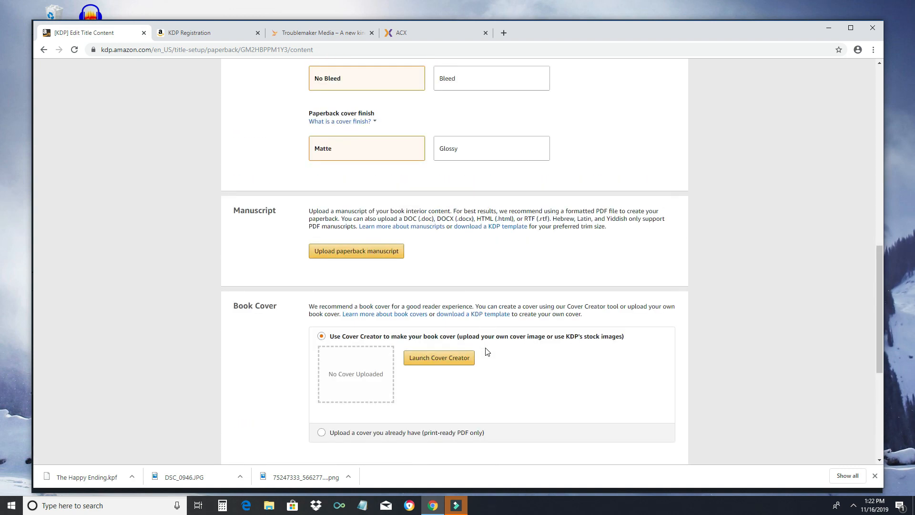
pyautogui.scroll(2, 487, 351)
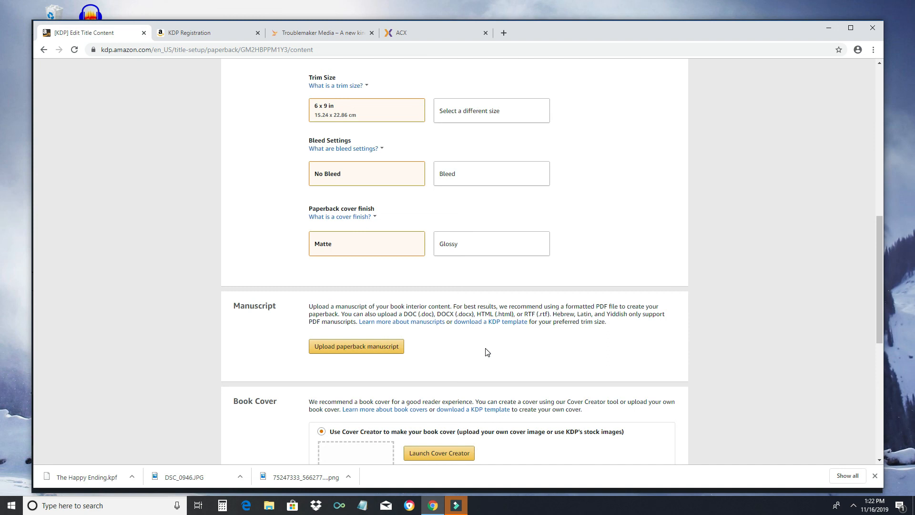
pyautogui.scroll(-5, 359, 376)
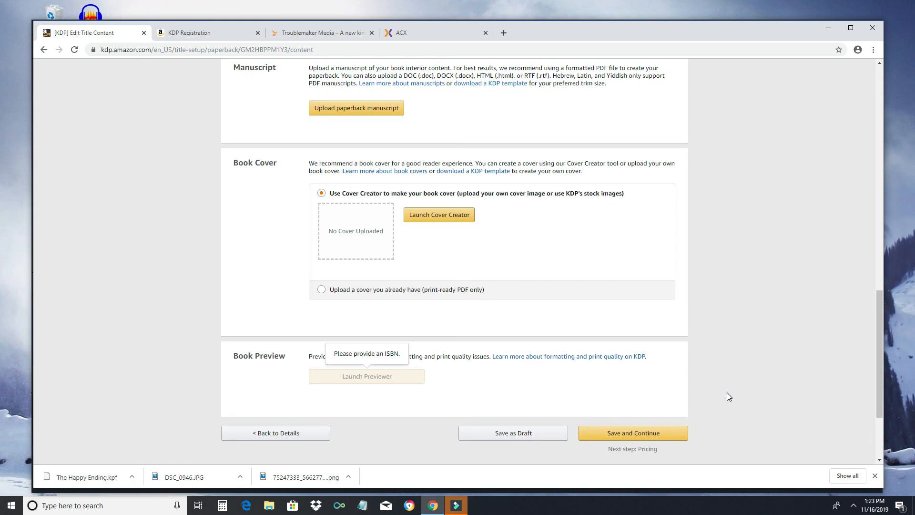
pyautogui.scroll(3, 727, 392)
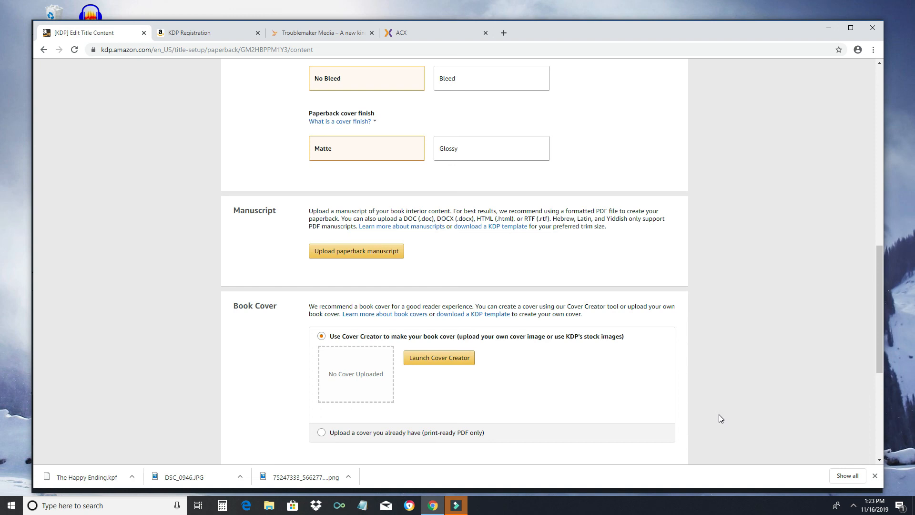
pyautogui.scroll(-2, 707, 384)
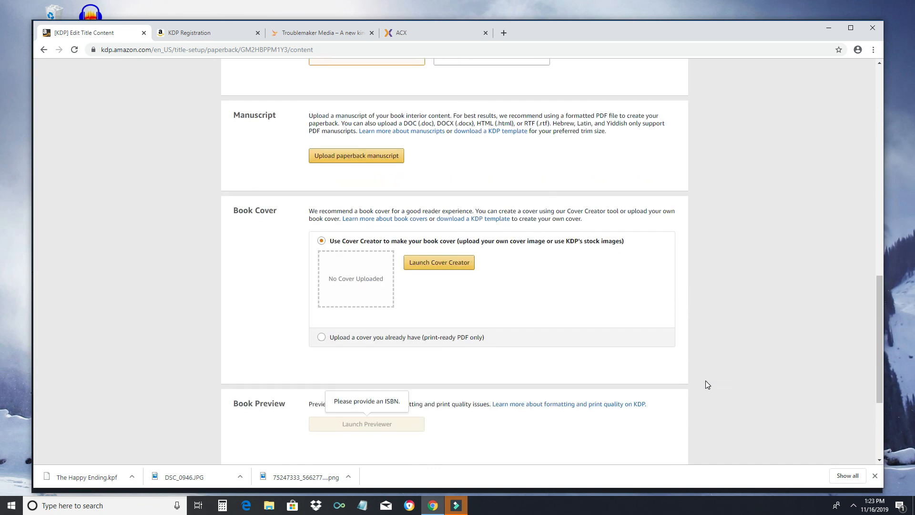
pyautogui.scroll(-2, 706, 382)
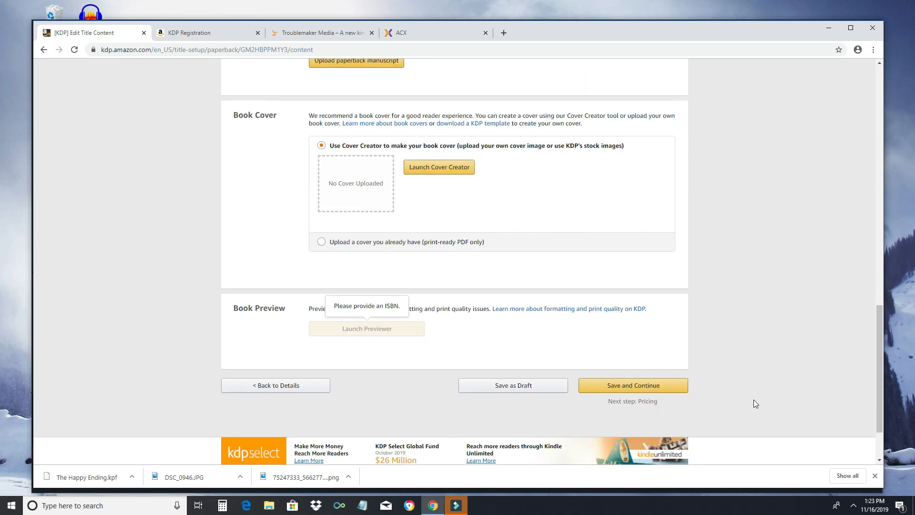
pyautogui.scroll(15, 748, 384)
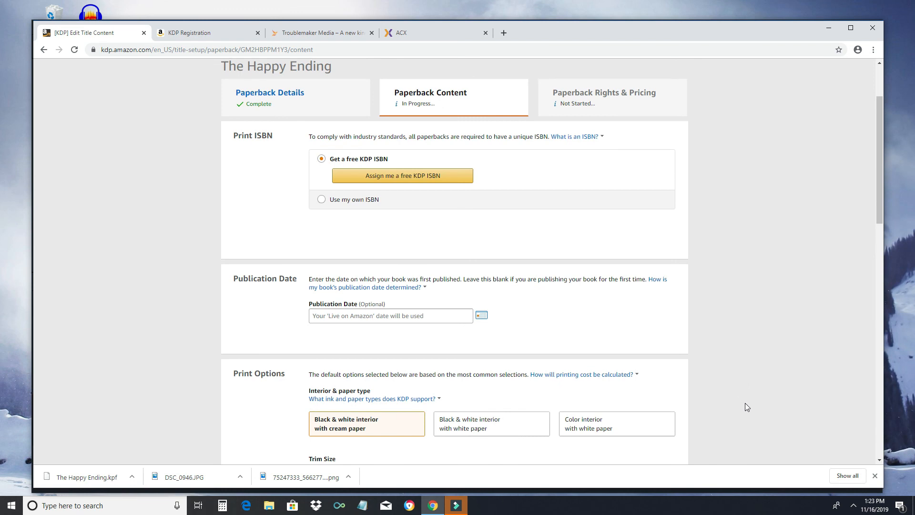
pyautogui.scroll(2, 744, 401)
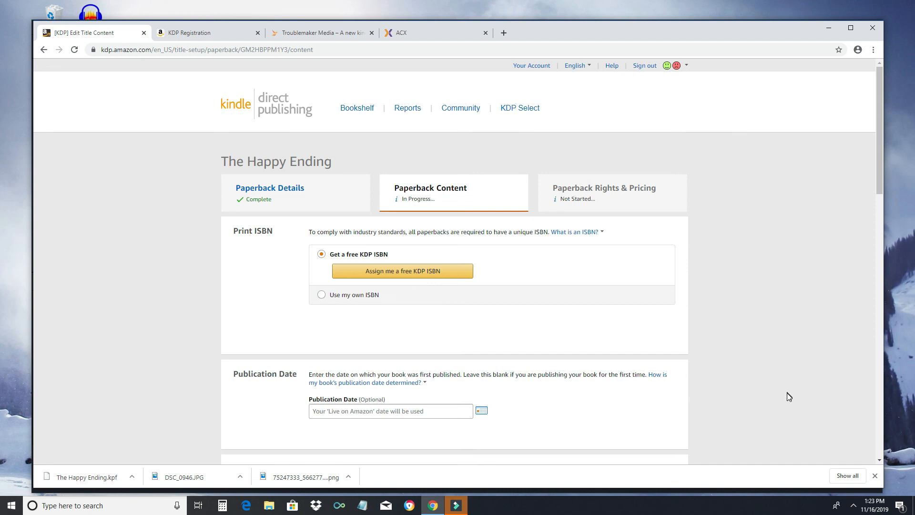